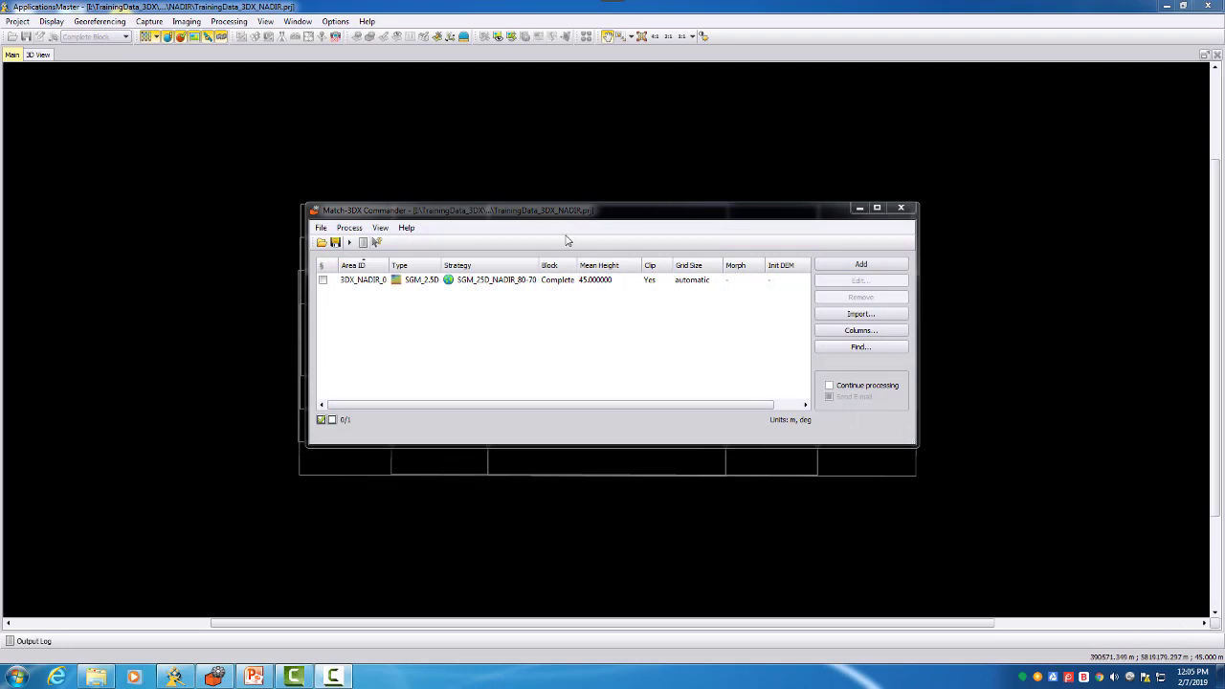
- Shift the Match-3DX Commander window to the right and open its File menu
left_click_drag(475, 218, 567, 215)
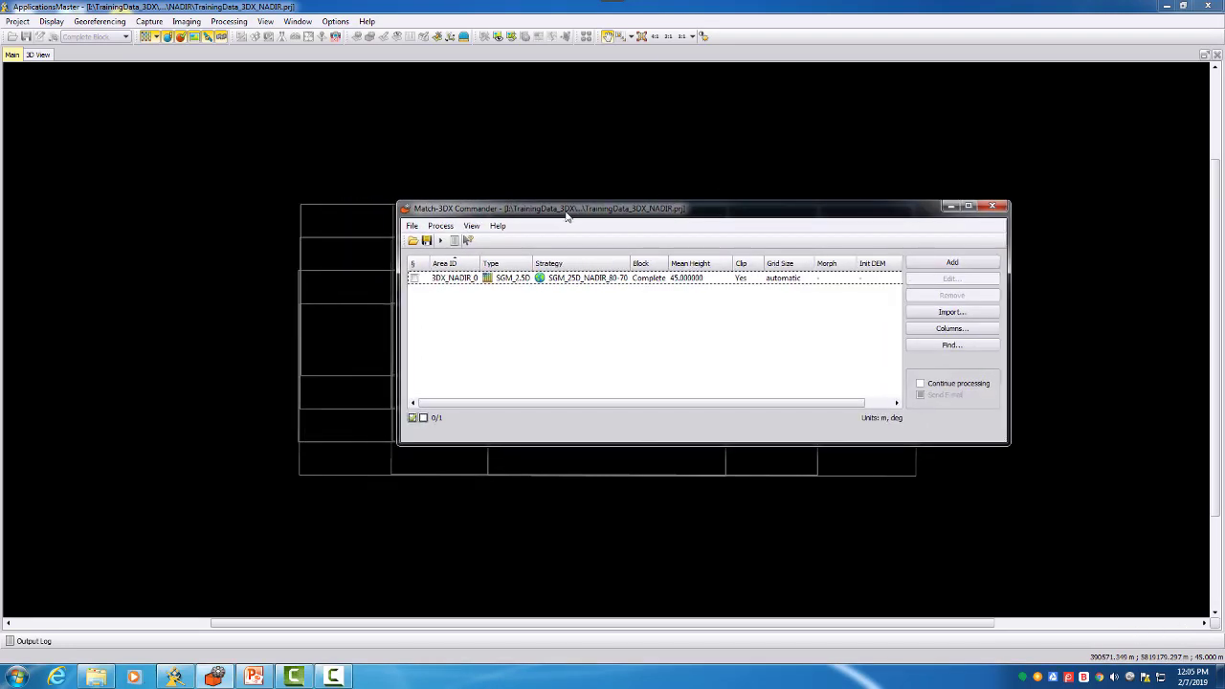
left_click(411, 227)
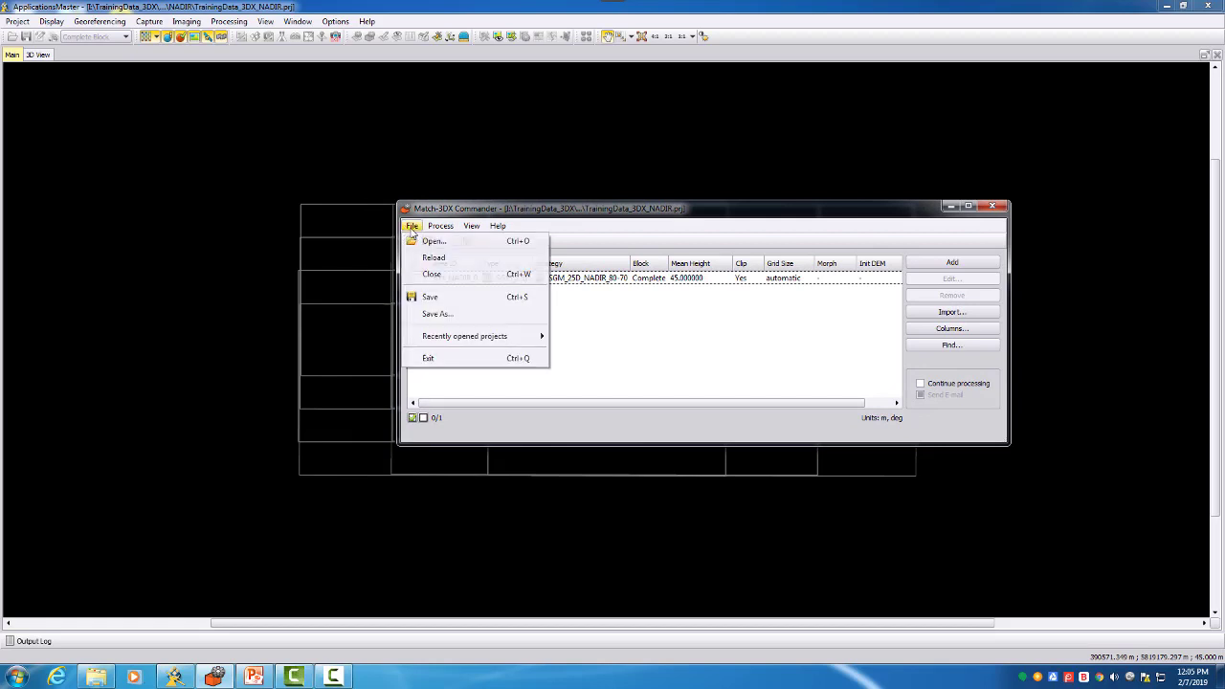
- Exit Match-3DX Commander and maximize the PowerPoint window showing the SGM Output slide
left_click(428, 358)
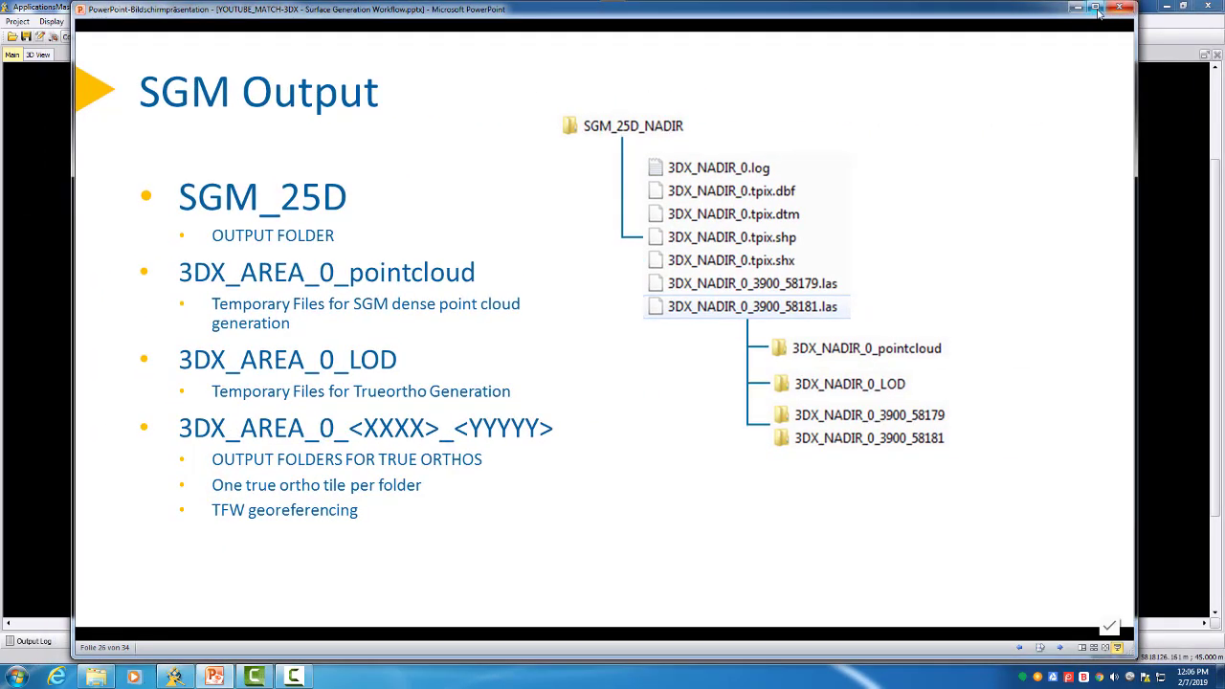
left_click(1096, 8)
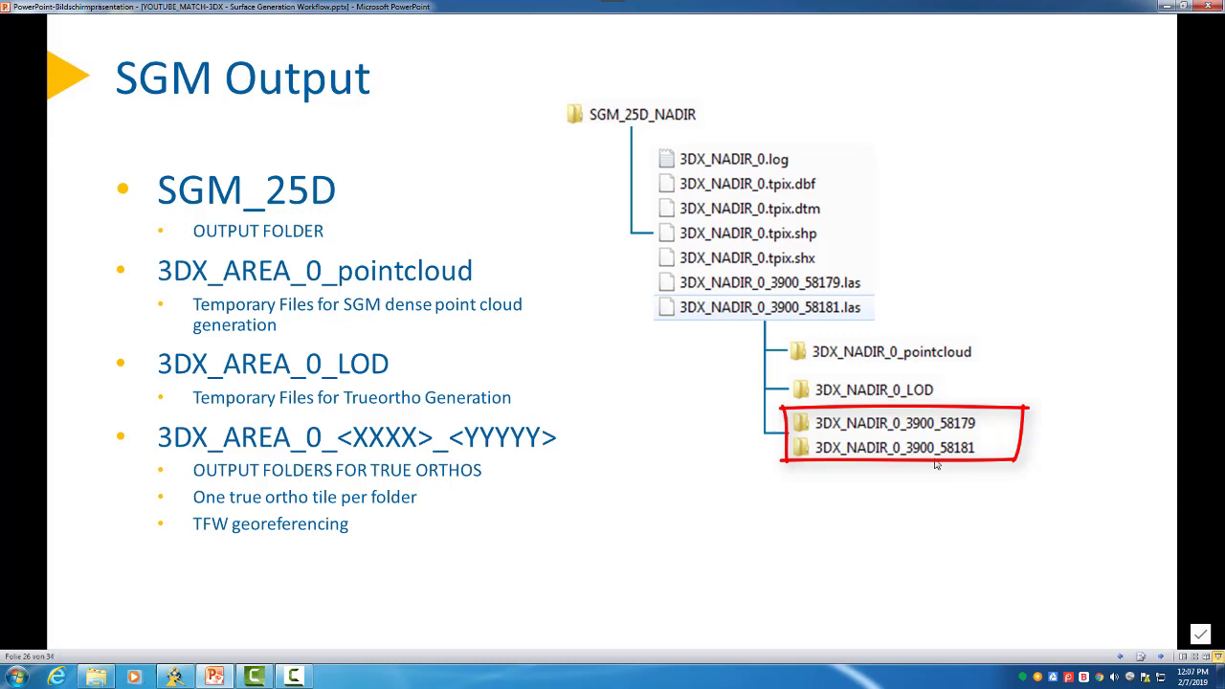
- Minimize PowerPoint to reveal the 25 items of the SGM_25D_NADIR folder
left_click(1167, 6)
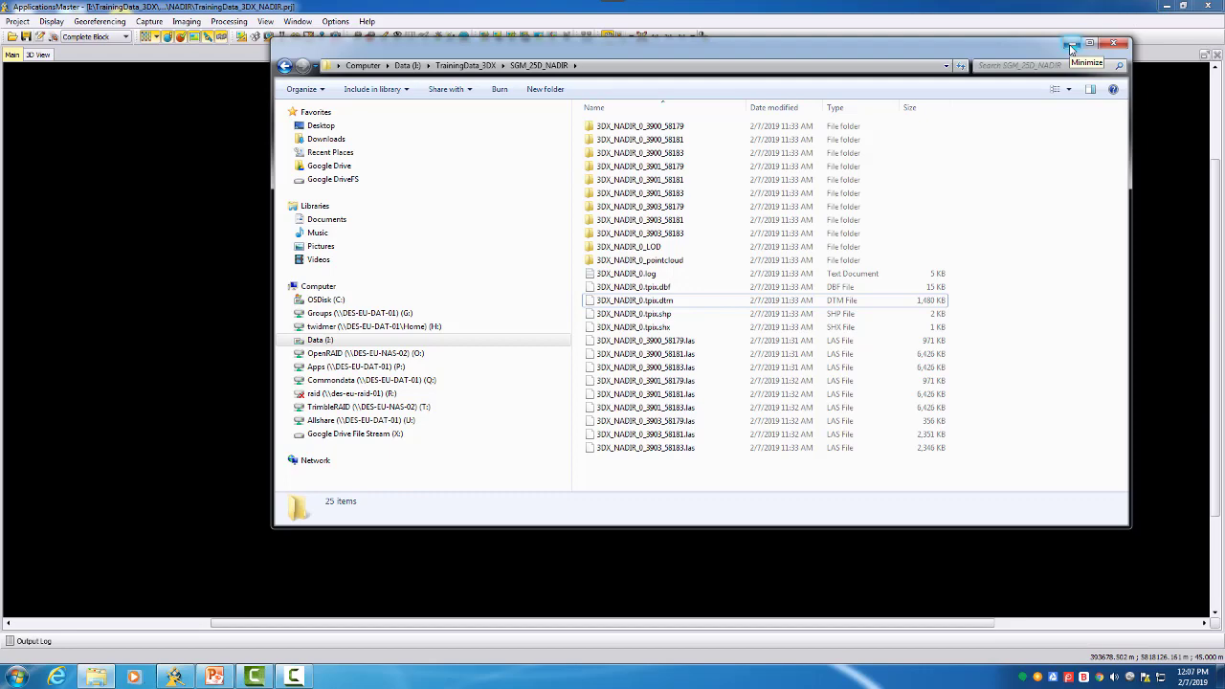
- Hide Explorer, start DTMaster Viewer from the Capture menu, and reposition its window up and left
left_click(1072, 45)
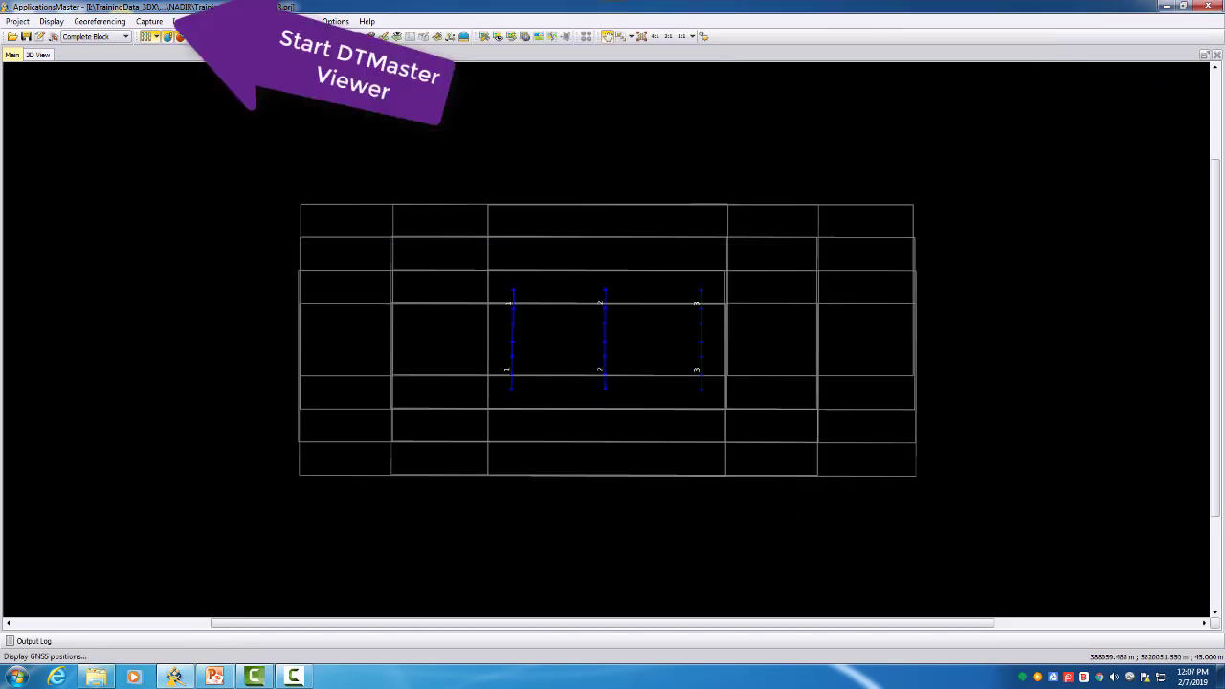
left_click(150, 21)
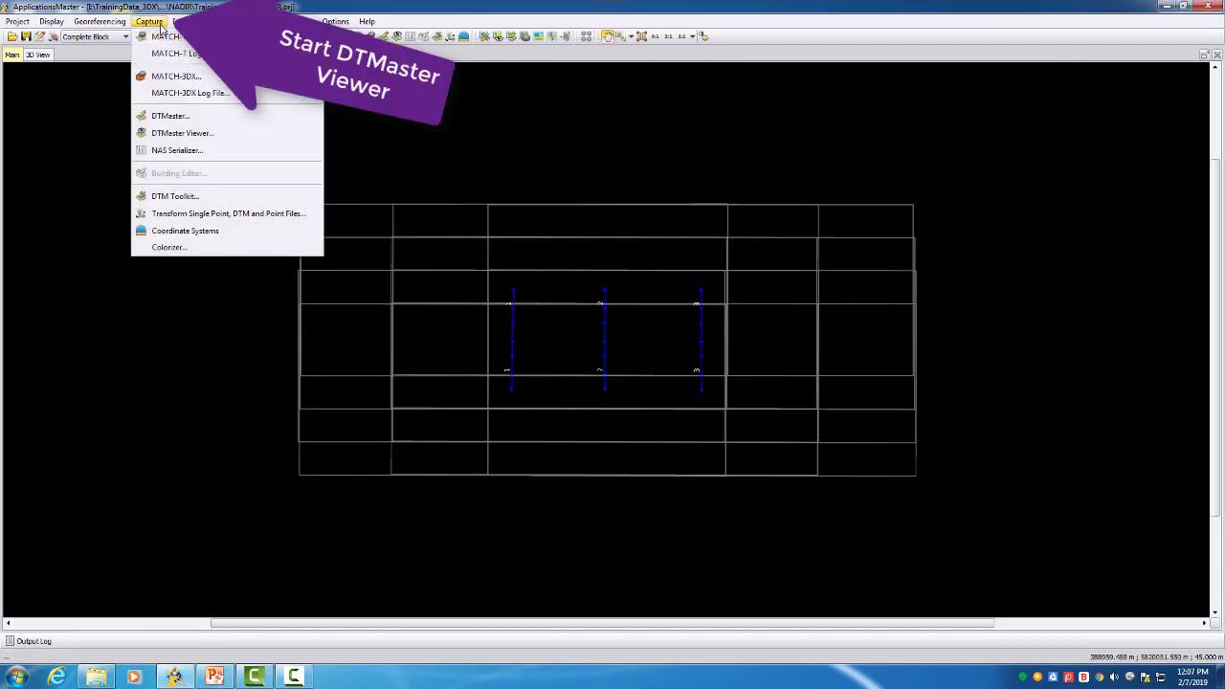
left_click(189, 133)
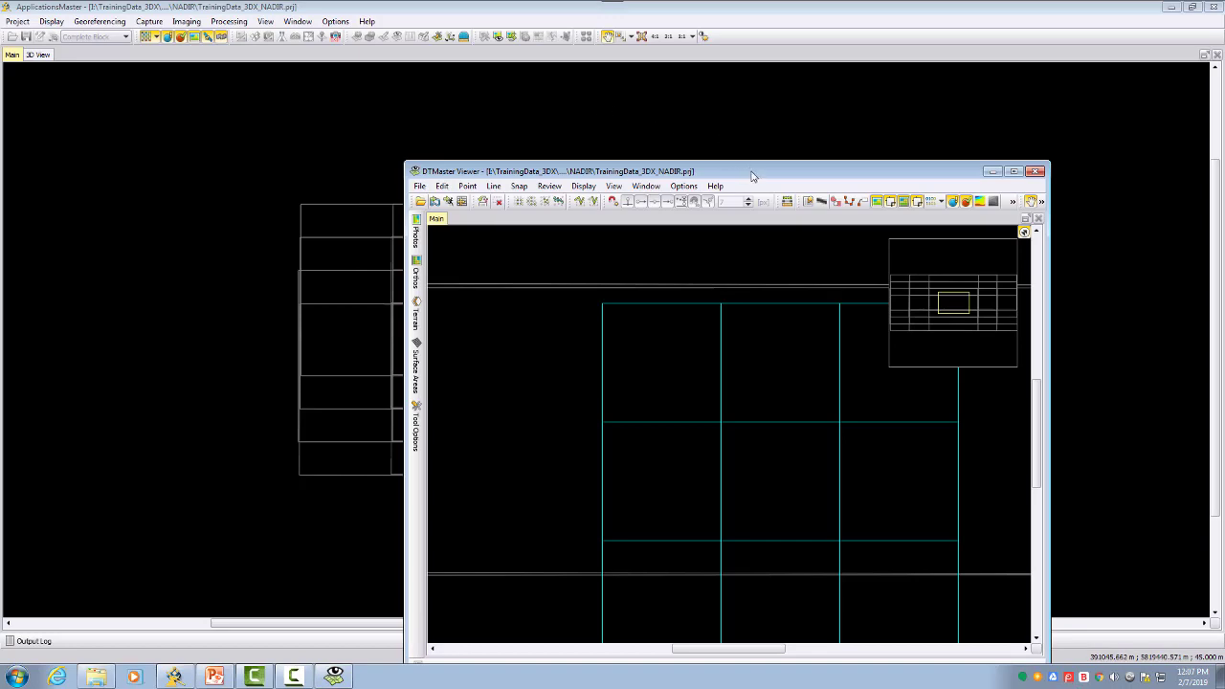
left_click_drag(752, 173, 720, 113)
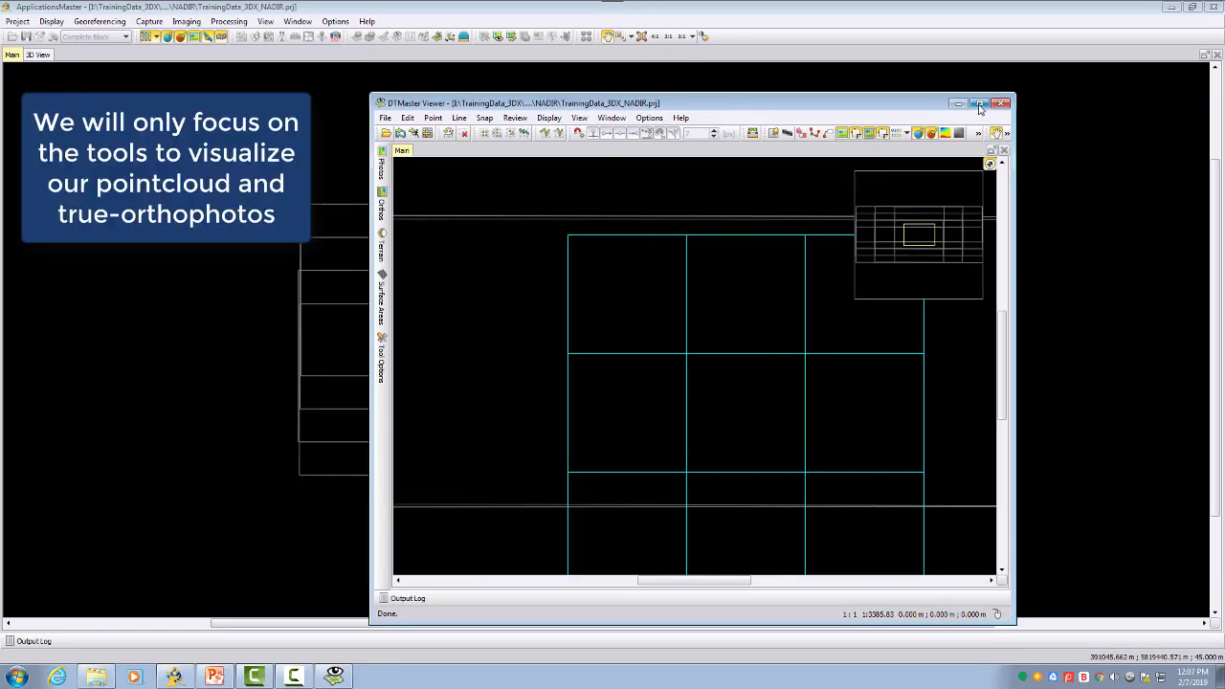
- Maximize DTMaster Viewer and select 3DX_NADIR_0 in the Surface Areas list
left_click(979, 108)
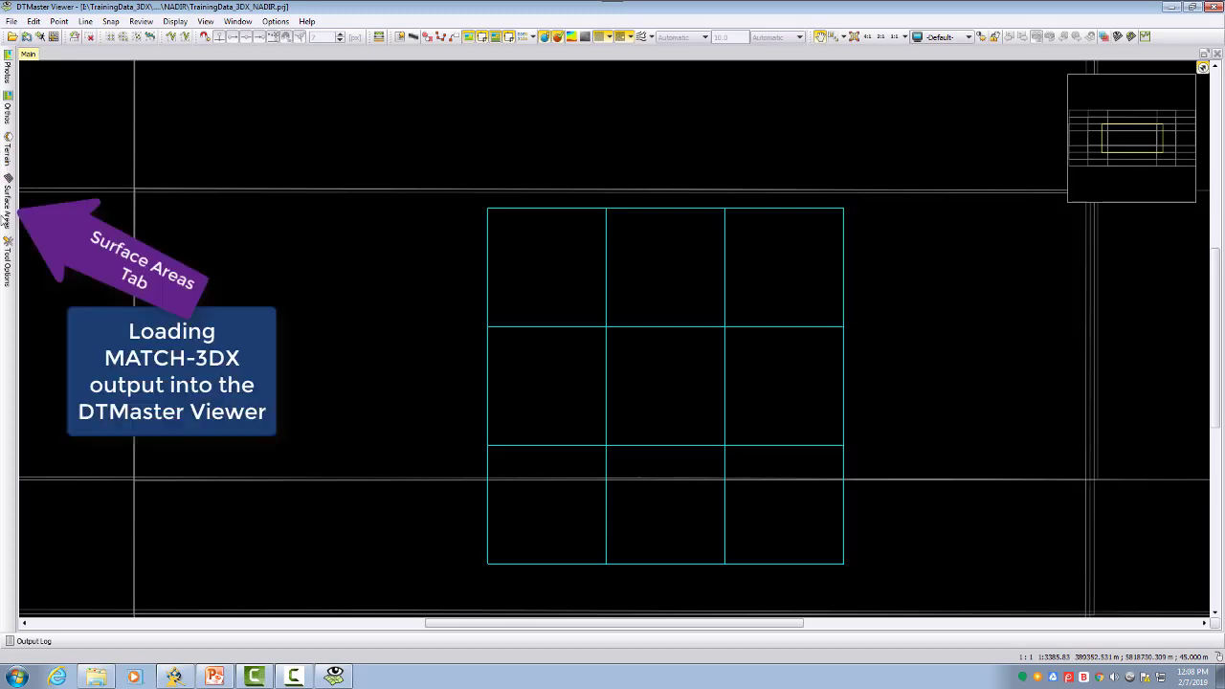
left_click(7, 216)
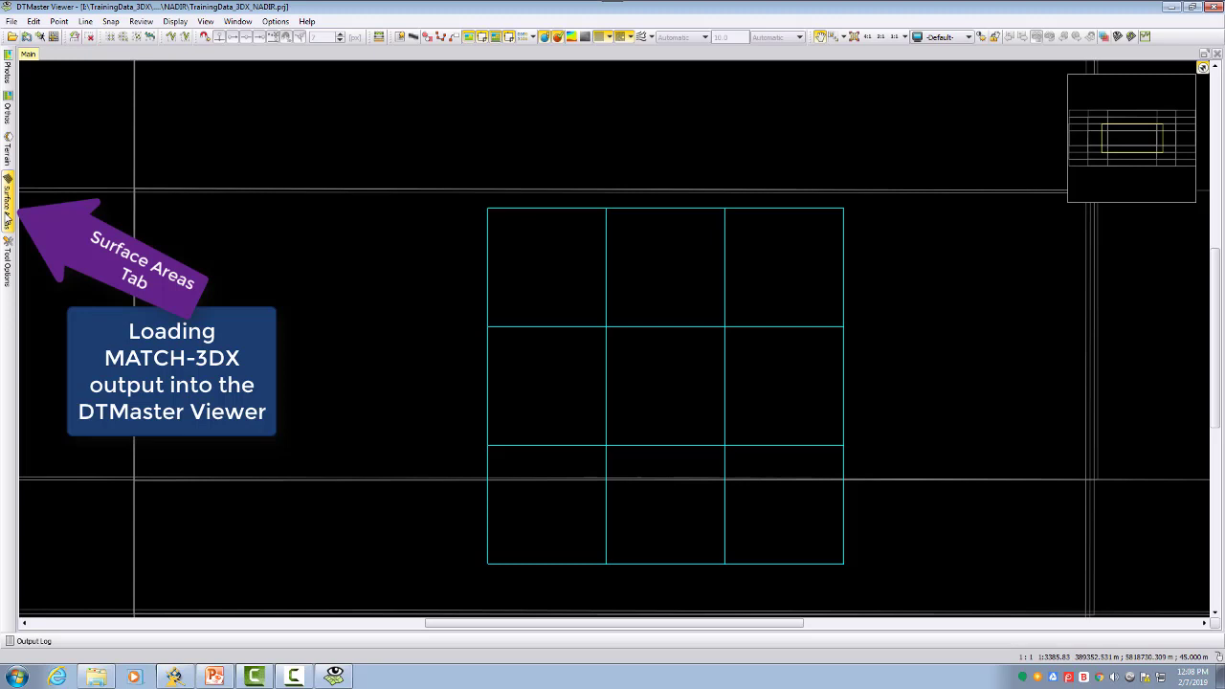
left_click(61, 102)
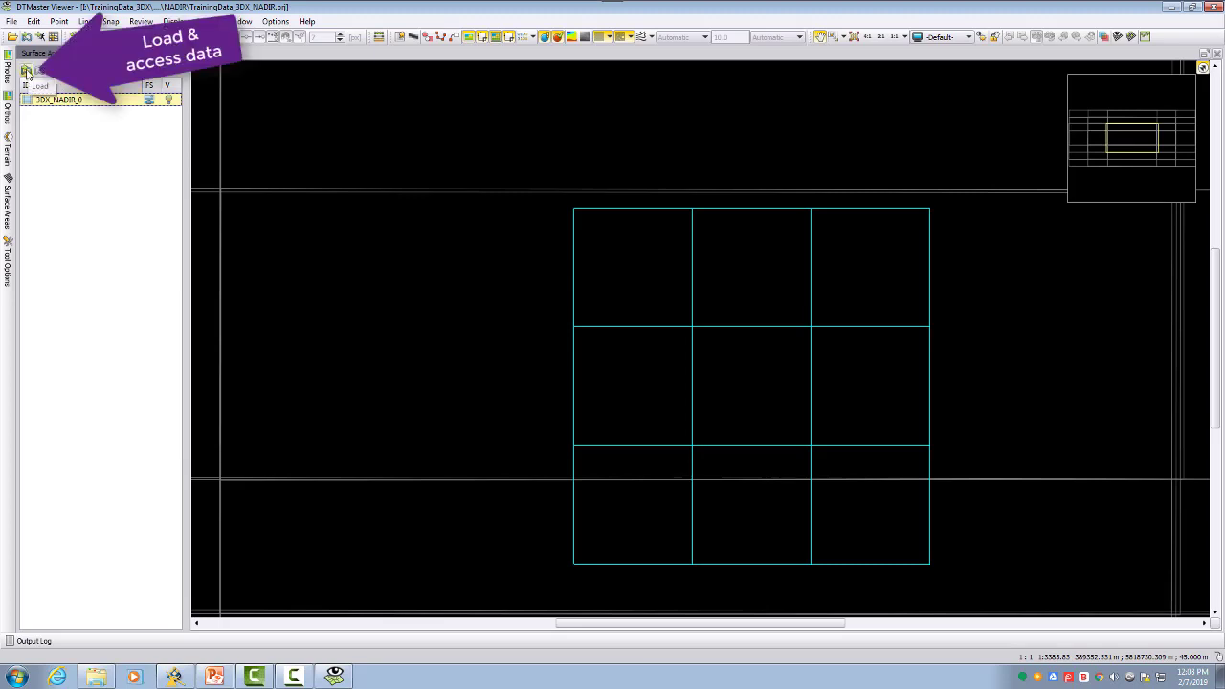
- Load the 3DX_NADIR_0 true-ortho tiles and zoom into the aerial imagery
left_click(27, 72)
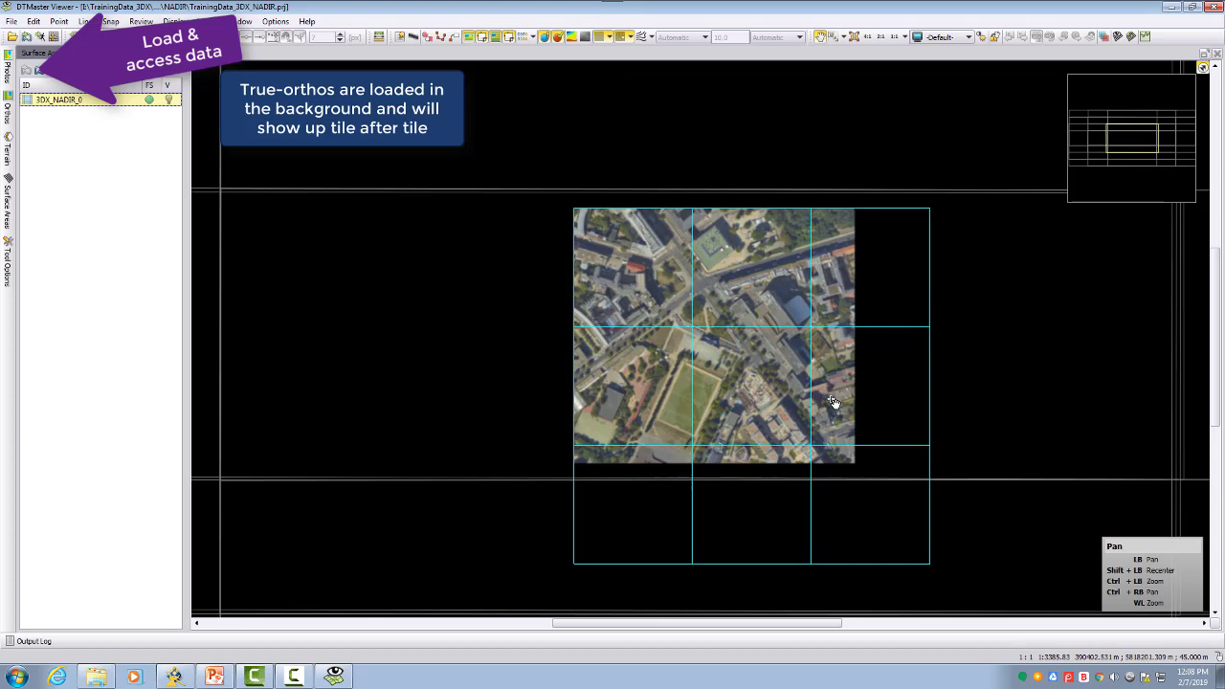
scroll(732, 330, "up", 1)
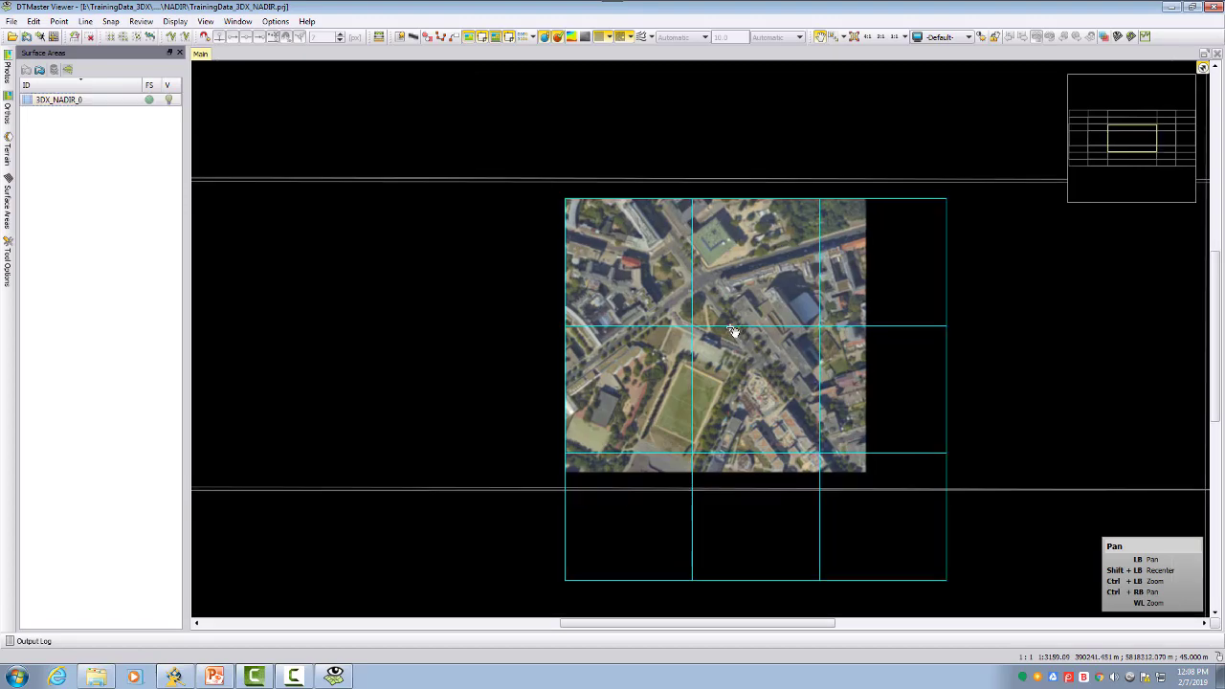
scroll(732, 330, "up", 2)
scroll(756, 367, "up", 2)
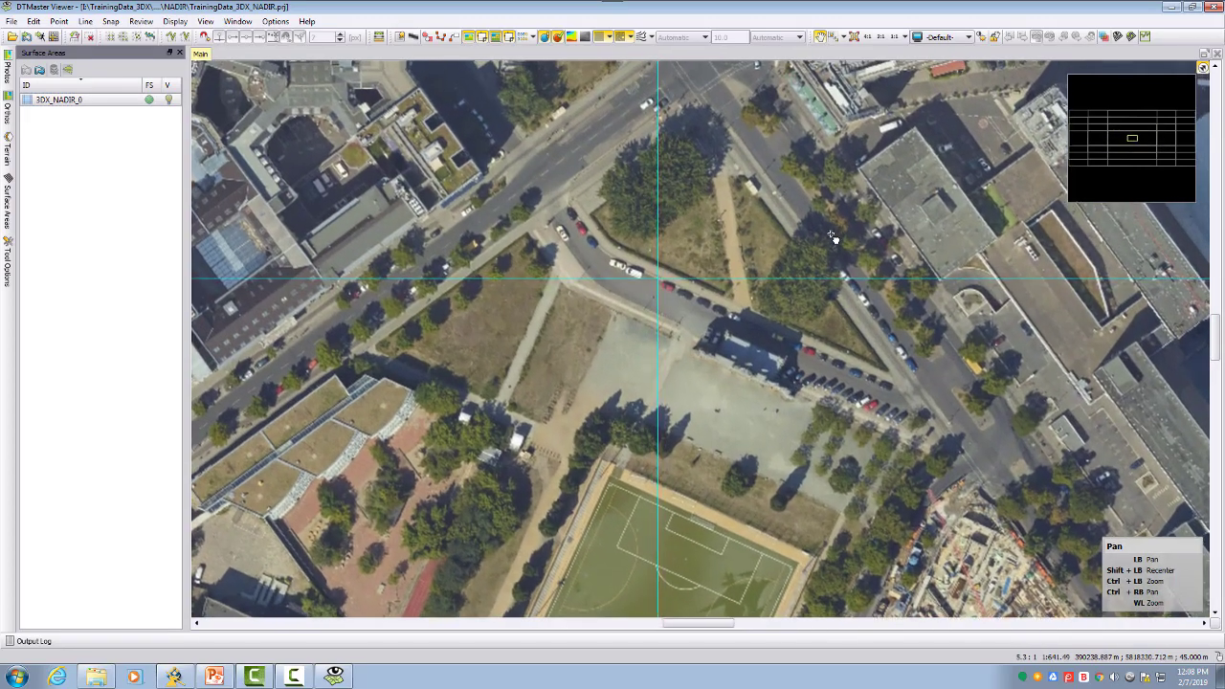
- Pan and zoom to the large building beside the football pitch
left_click_drag(839, 225, 814, 339)
scroll(928, 344, "up", 1)
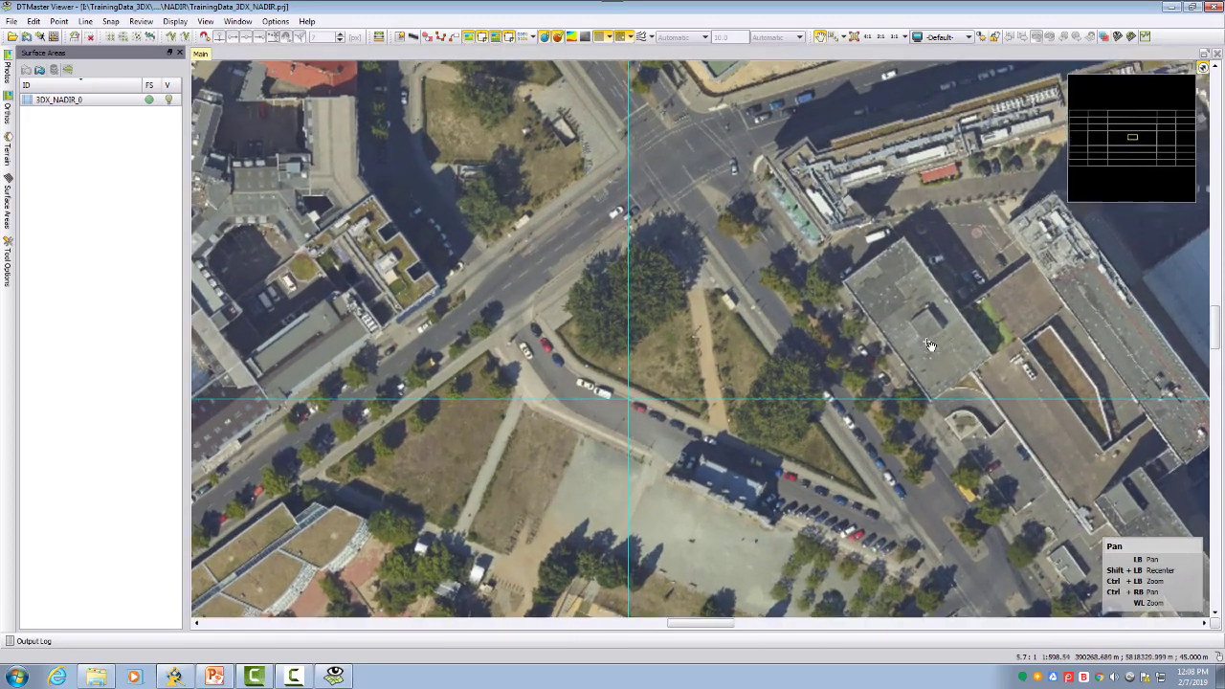
scroll(928, 345, "up", 1)
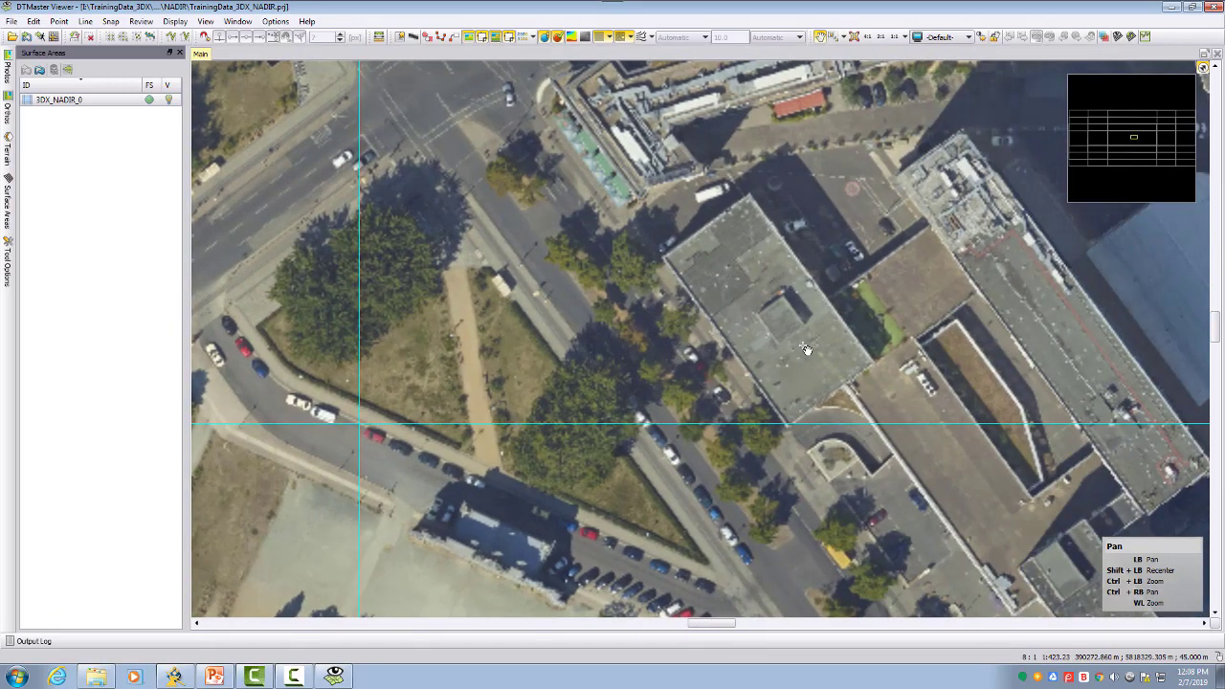
scroll(822, 350, "down", 3)
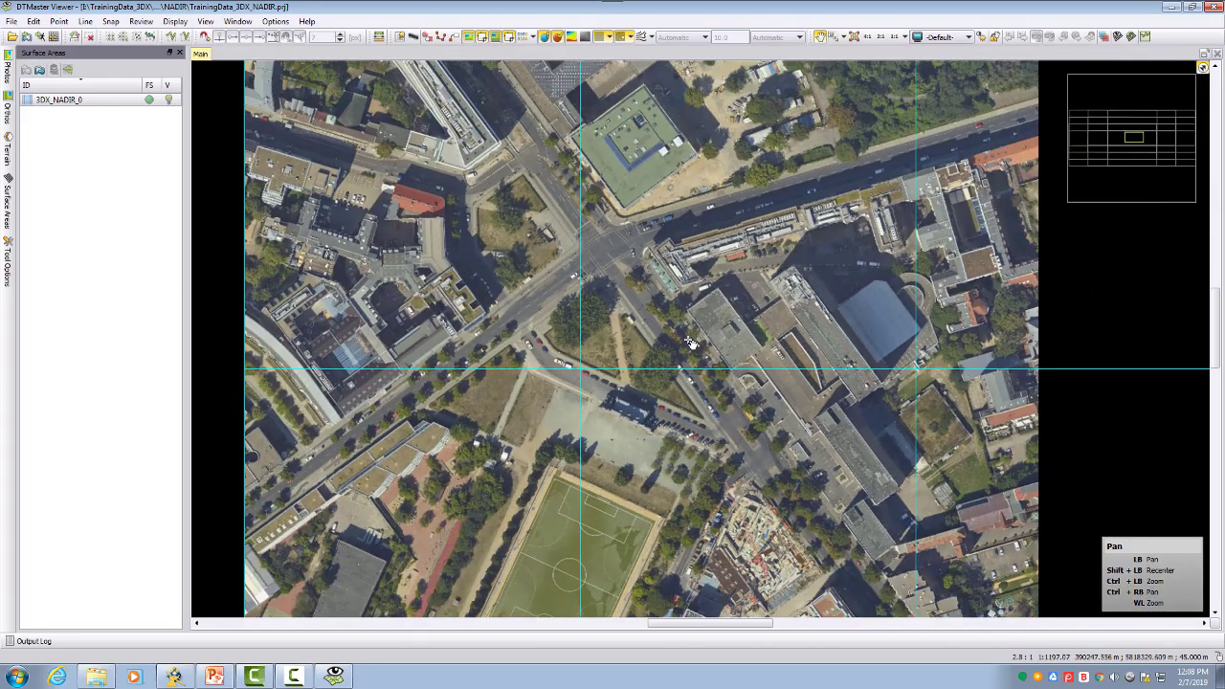
left_click_drag(600, 388, 872, 240)
scroll(837, 279, "up", 2)
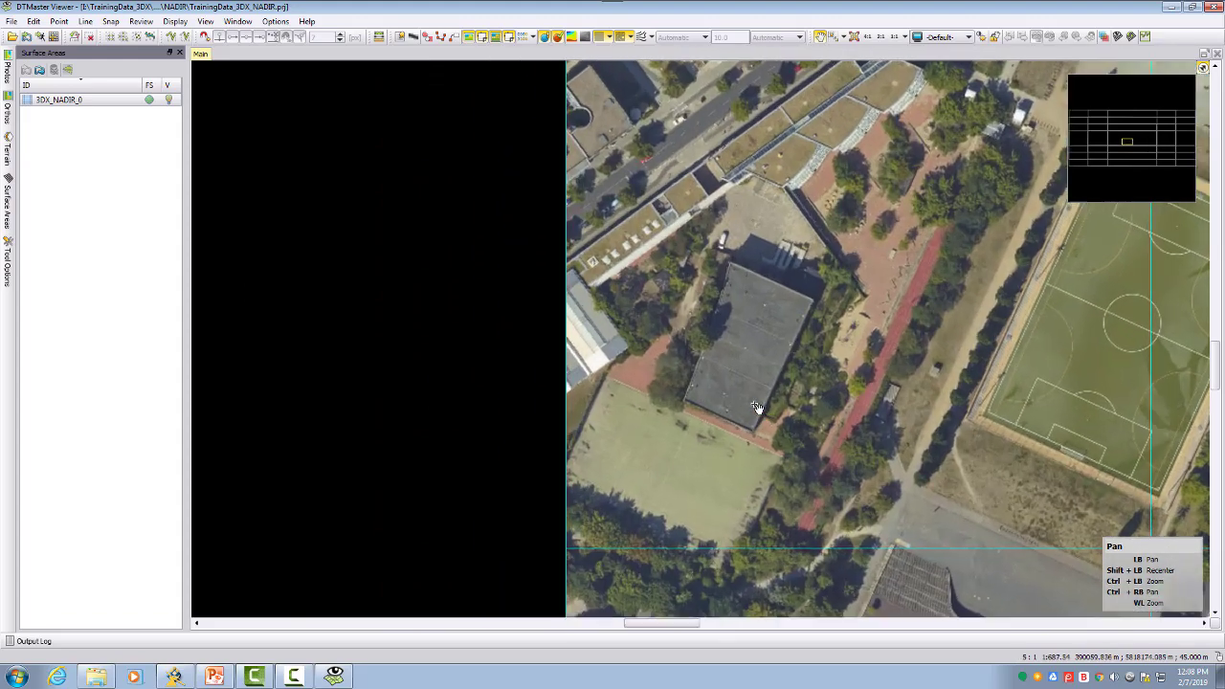
scroll(875, 421, "up", 2)
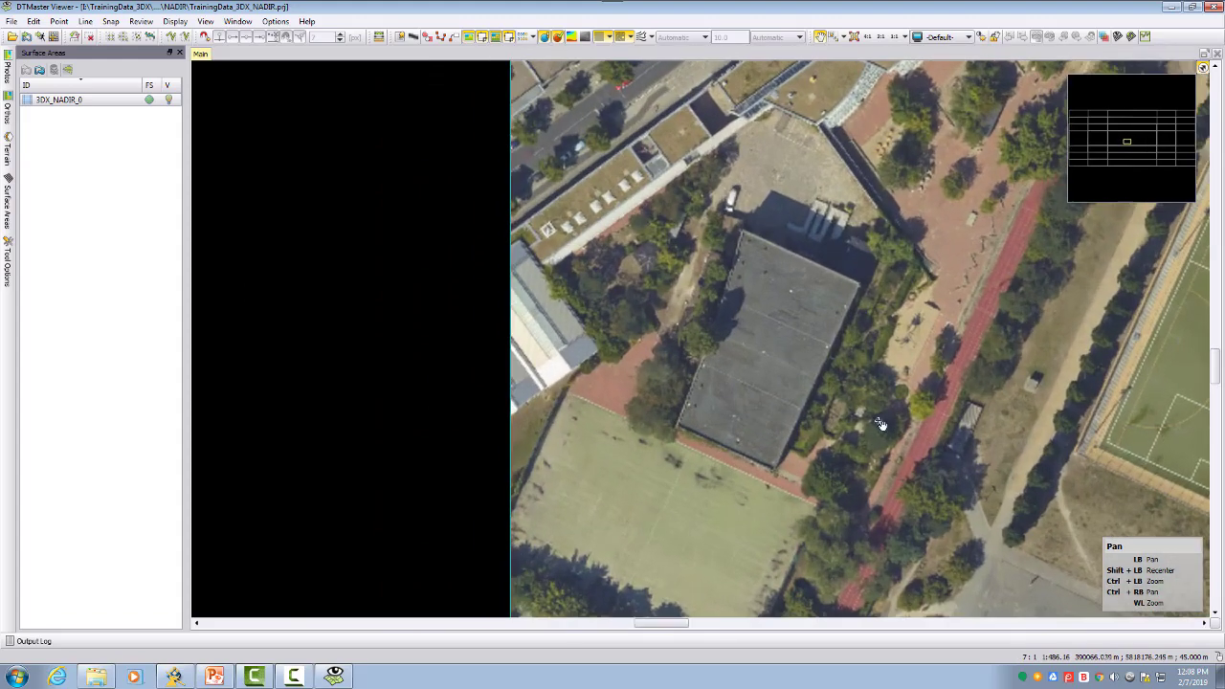
- Load the building tile's point cloud via TPIX Tile Selection and show it as simplified points
left_click(67, 71)
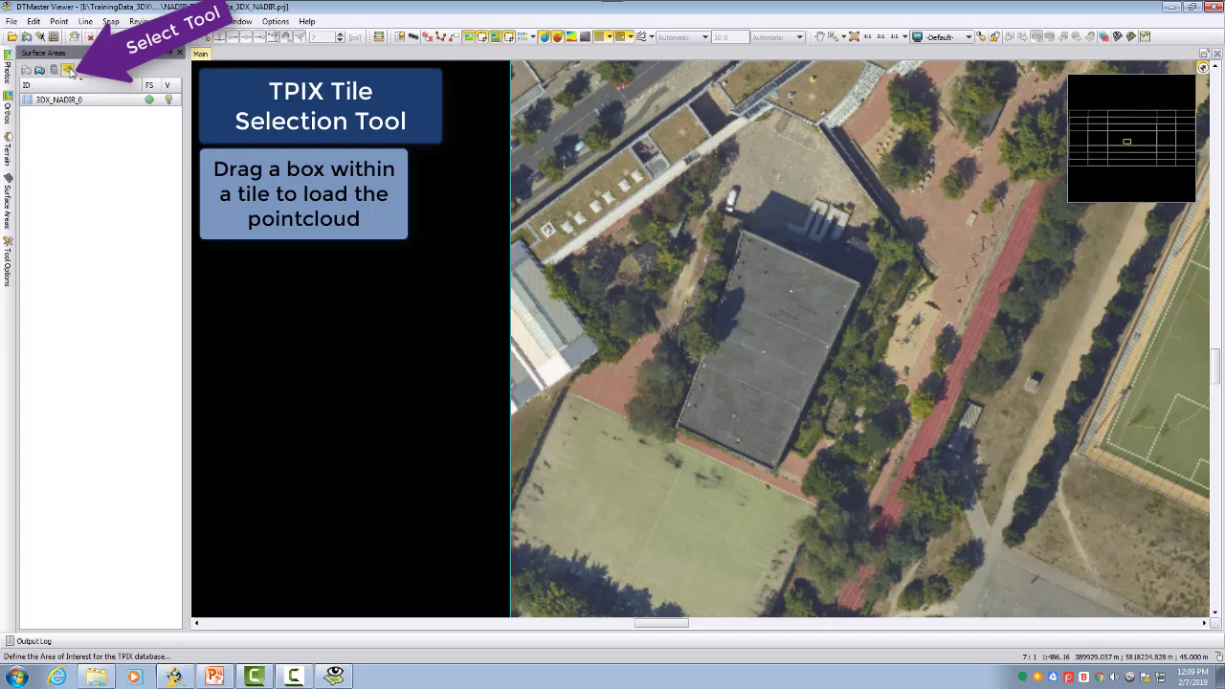
left_click_drag(773, 278, 840, 325)
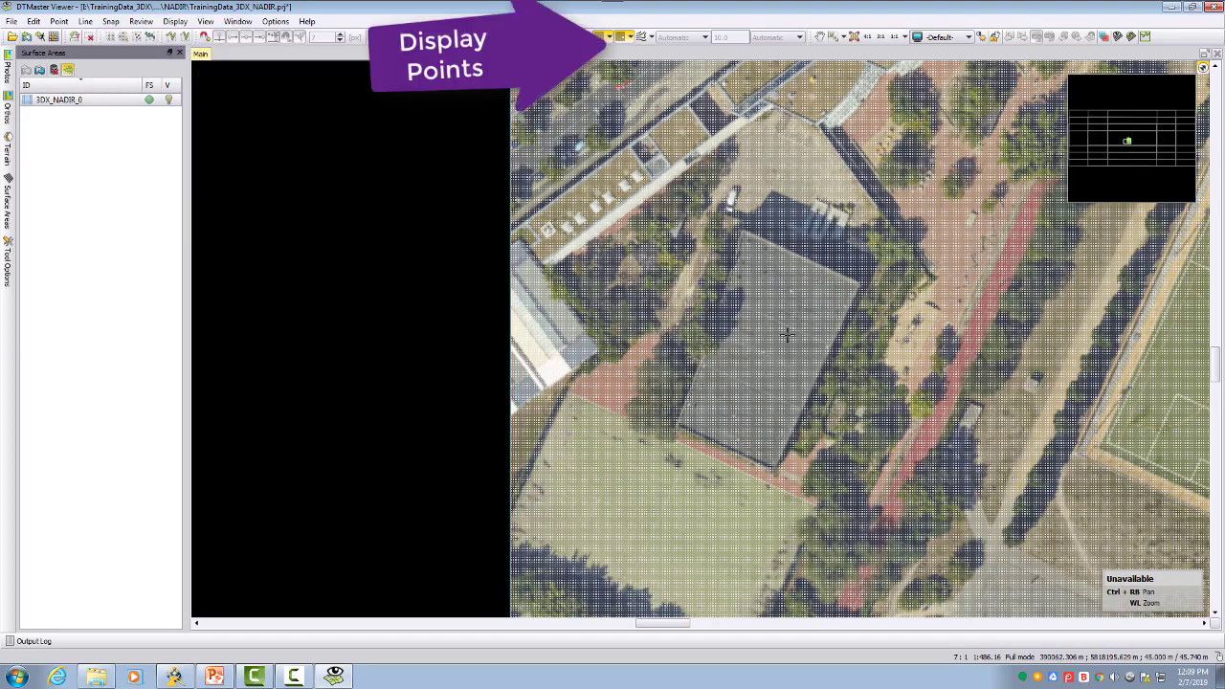
left_click(610, 37)
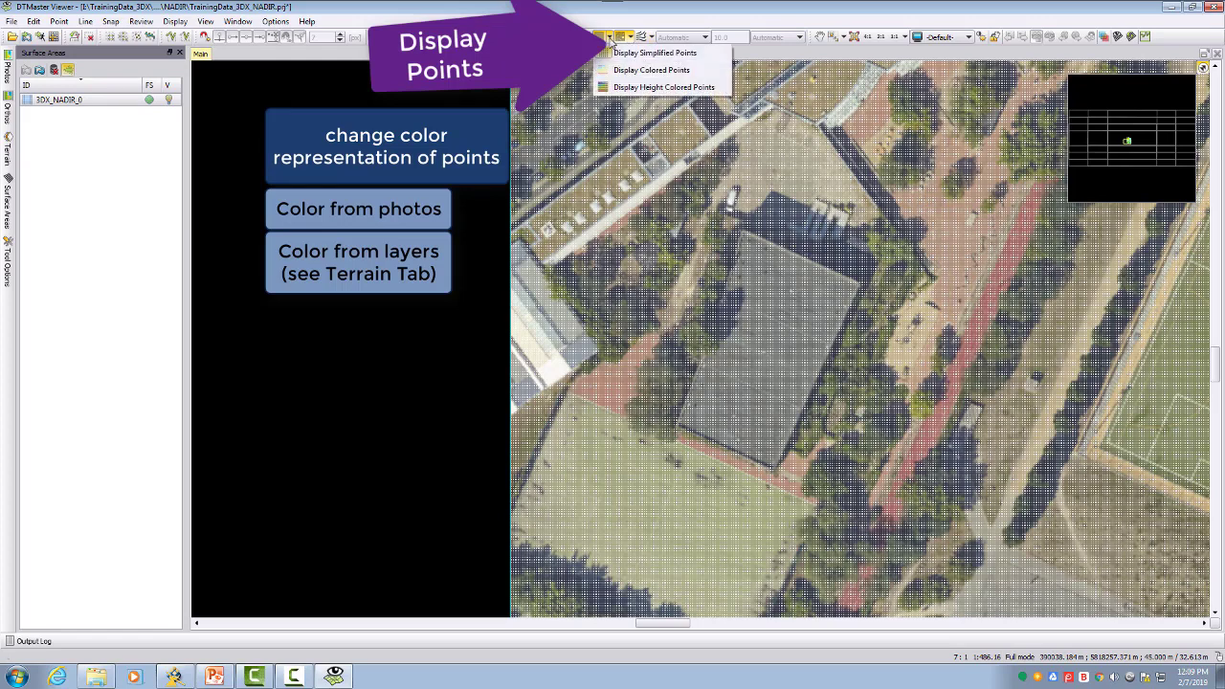
left_click(622, 71)
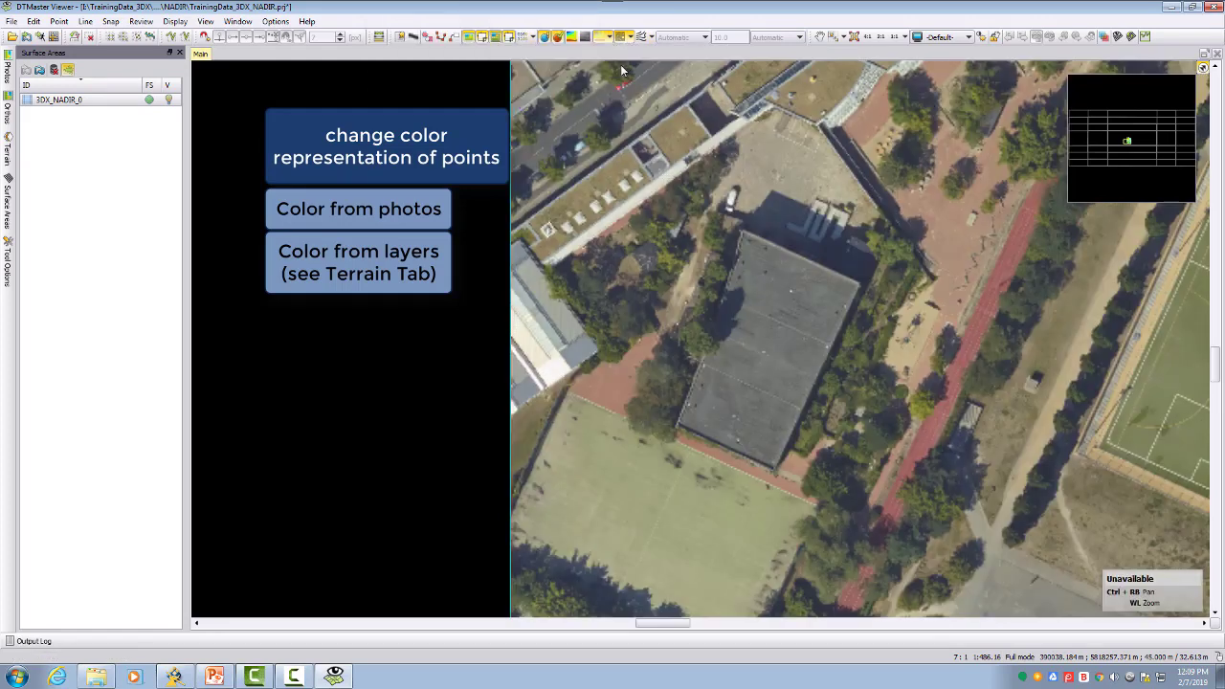
left_click(611, 36)
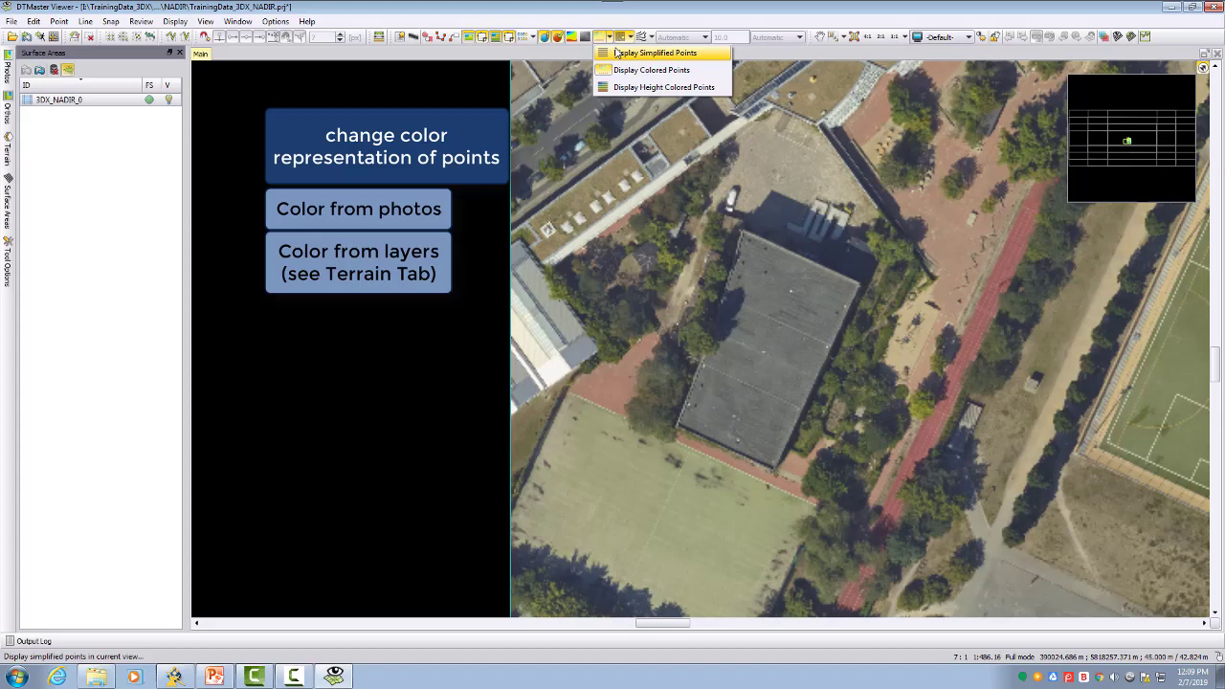
left_click(632, 49)
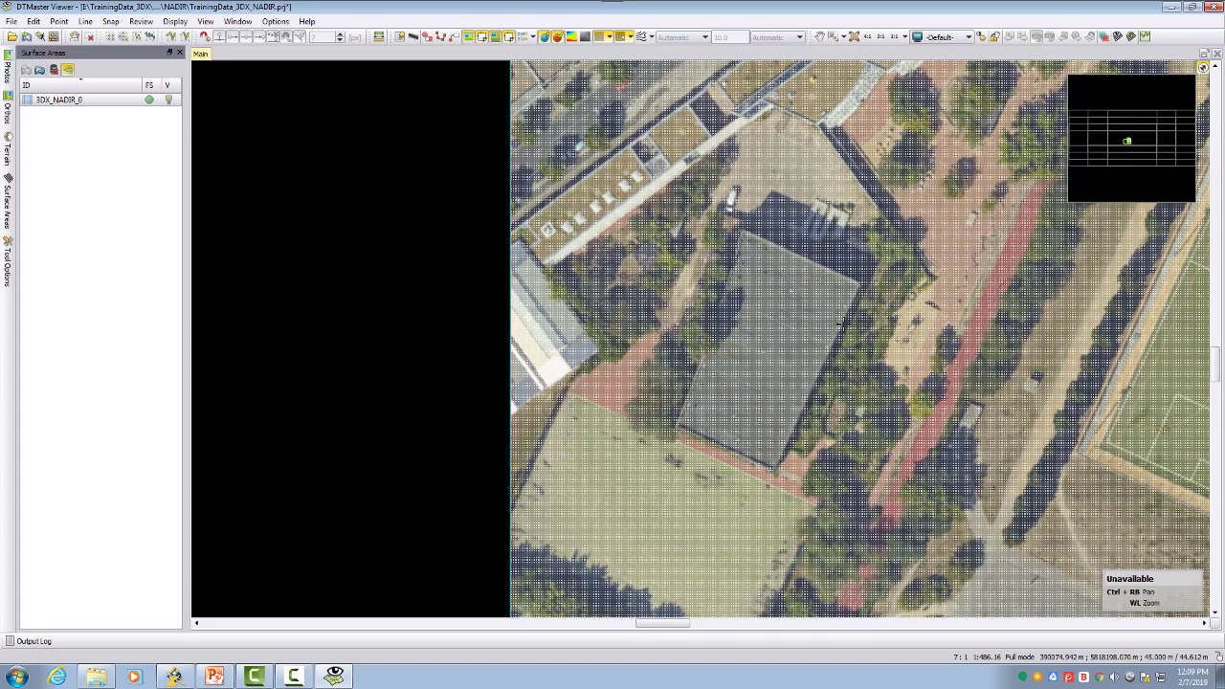
left_click(1146, 40)
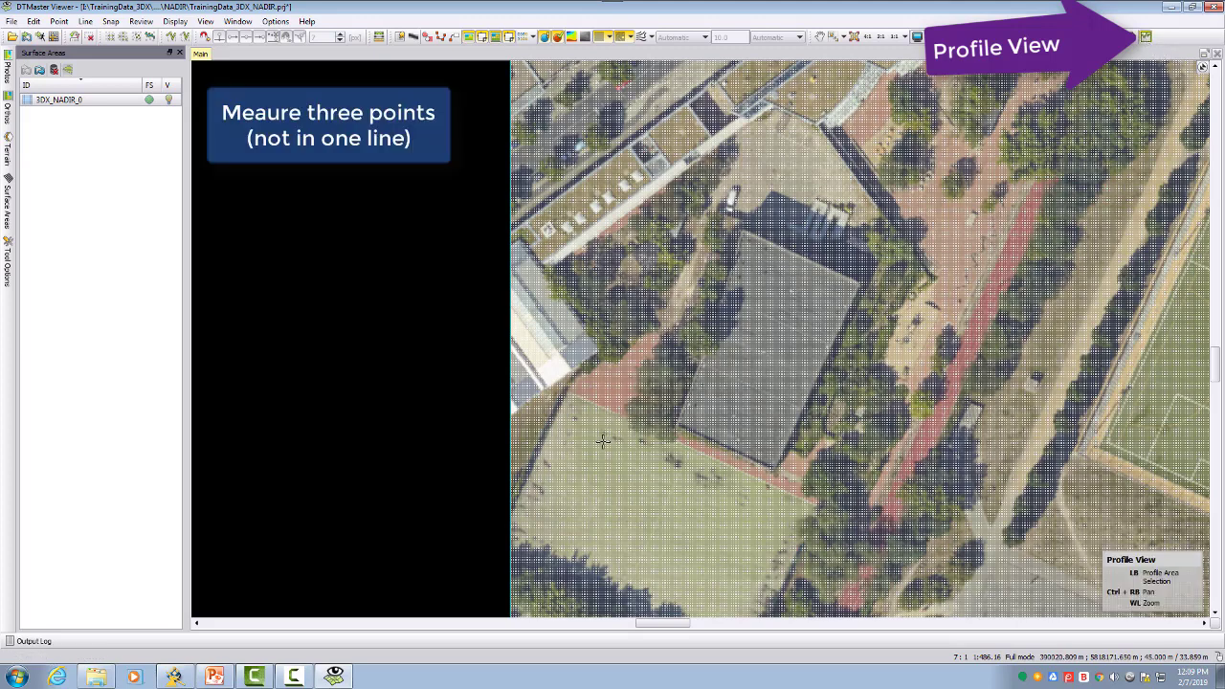
- Draw a profile across the building, rotate it to 3-D, and set height-width ratio 1.0
left_click(729, 167)
left_click(918, 304)
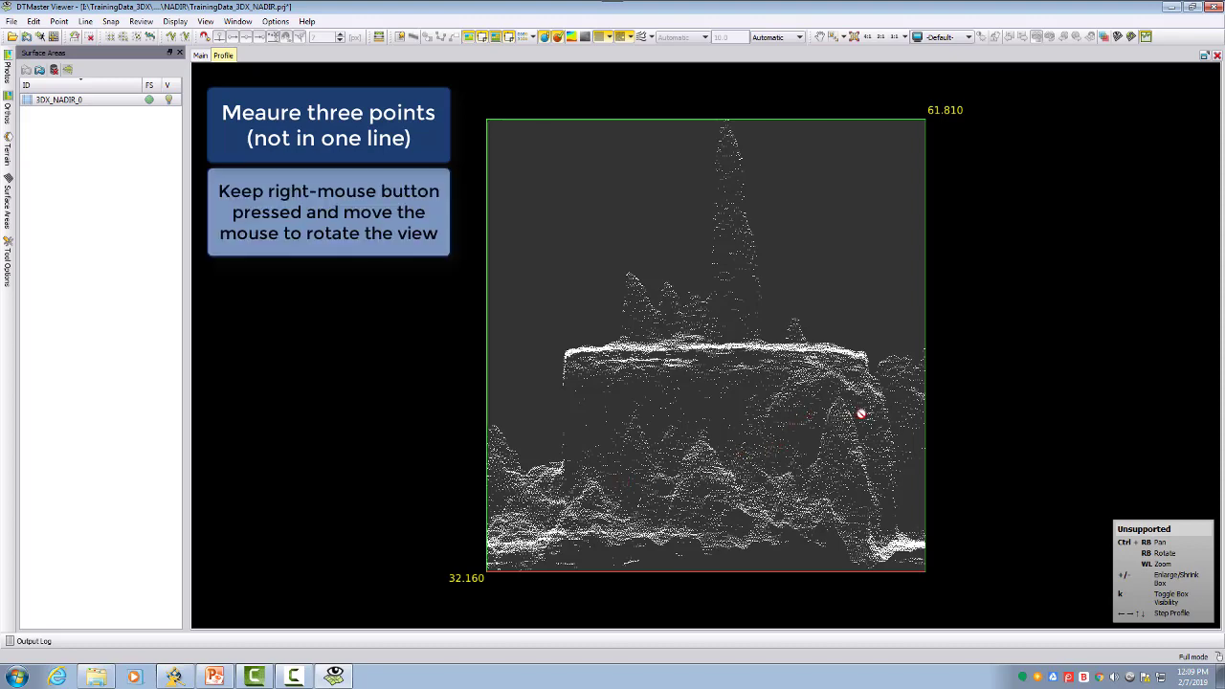
right_click_drag(922, 381, 802, 414)
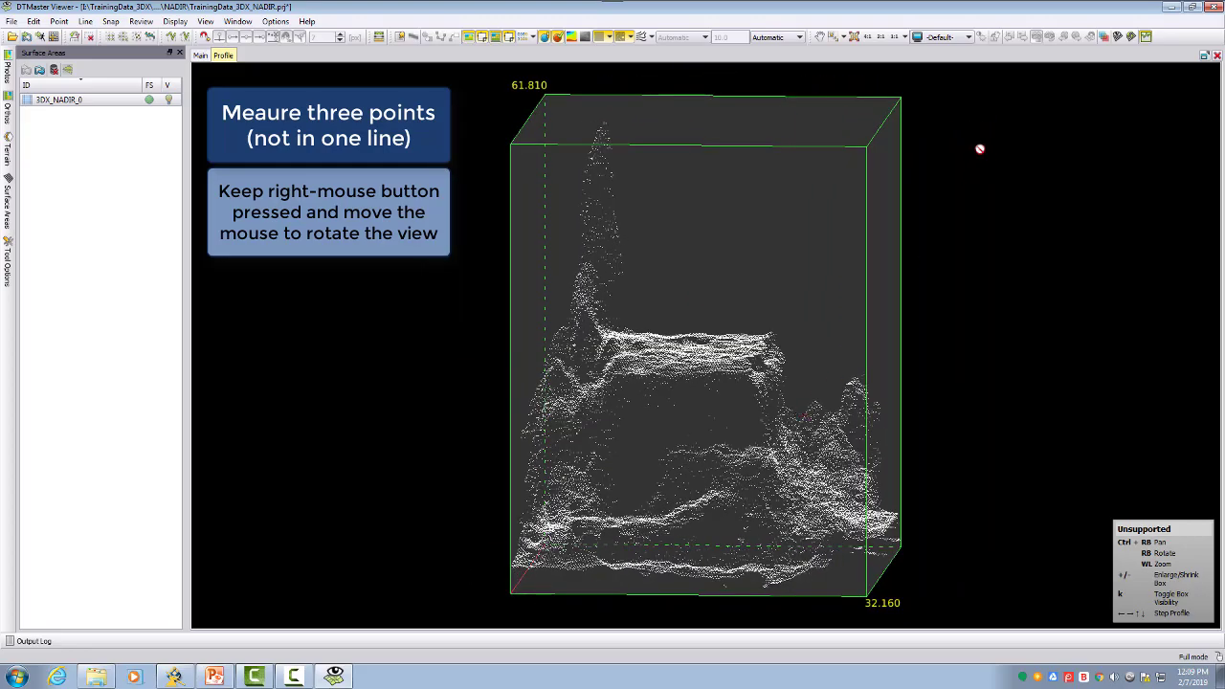
left_click(787, 39)
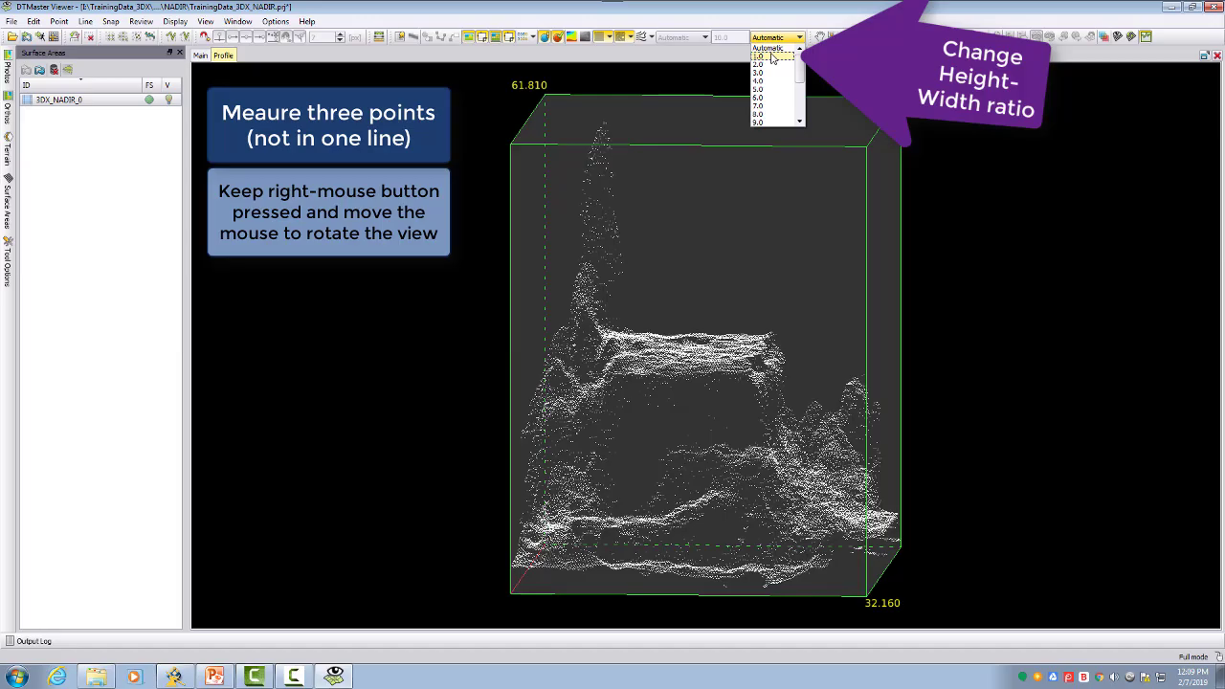
left_click(770, 60)
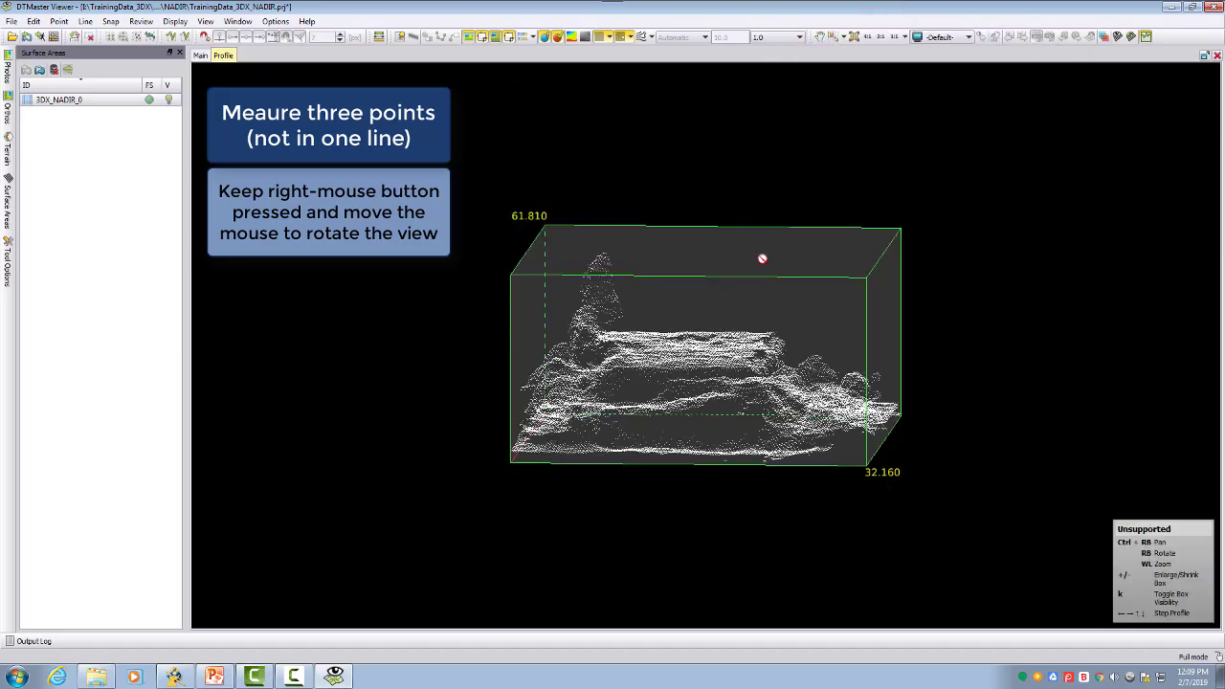
right_click_drag(766, 259, 626, 270)
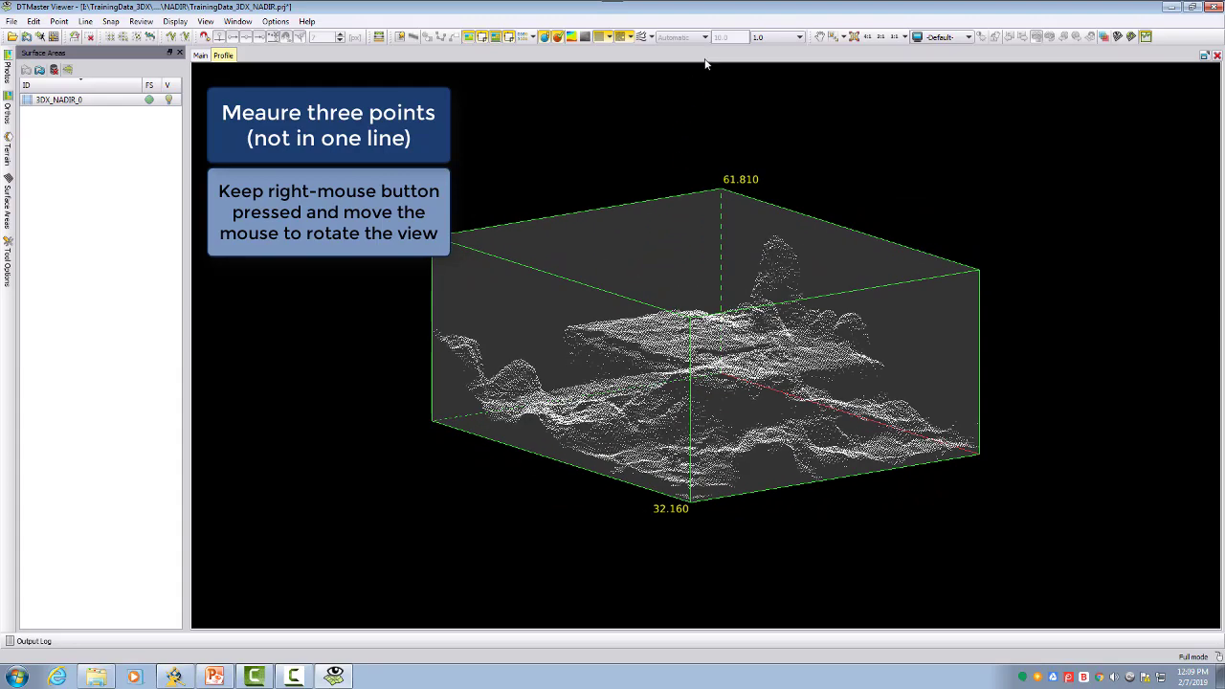
- Try shaded relief, height colouring and point display, then revert to a side-on point view
left_click(583, 39)
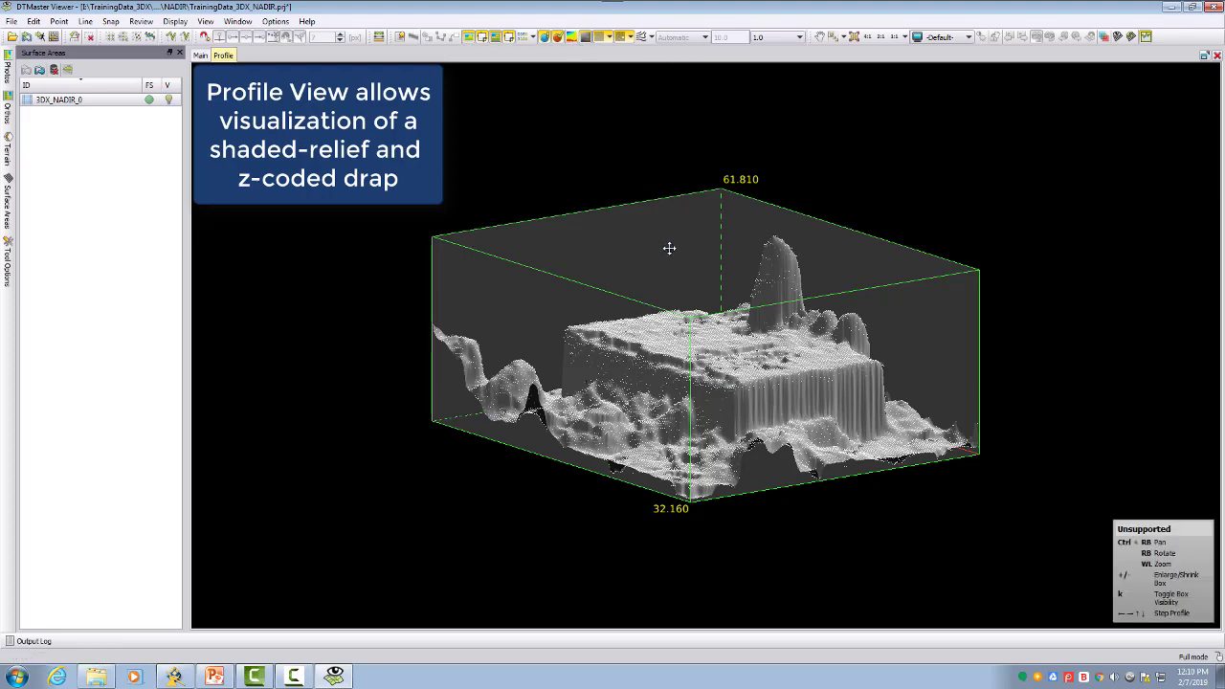
left_click_drag(667, 246, 670, 312)
left_click(571, 37)
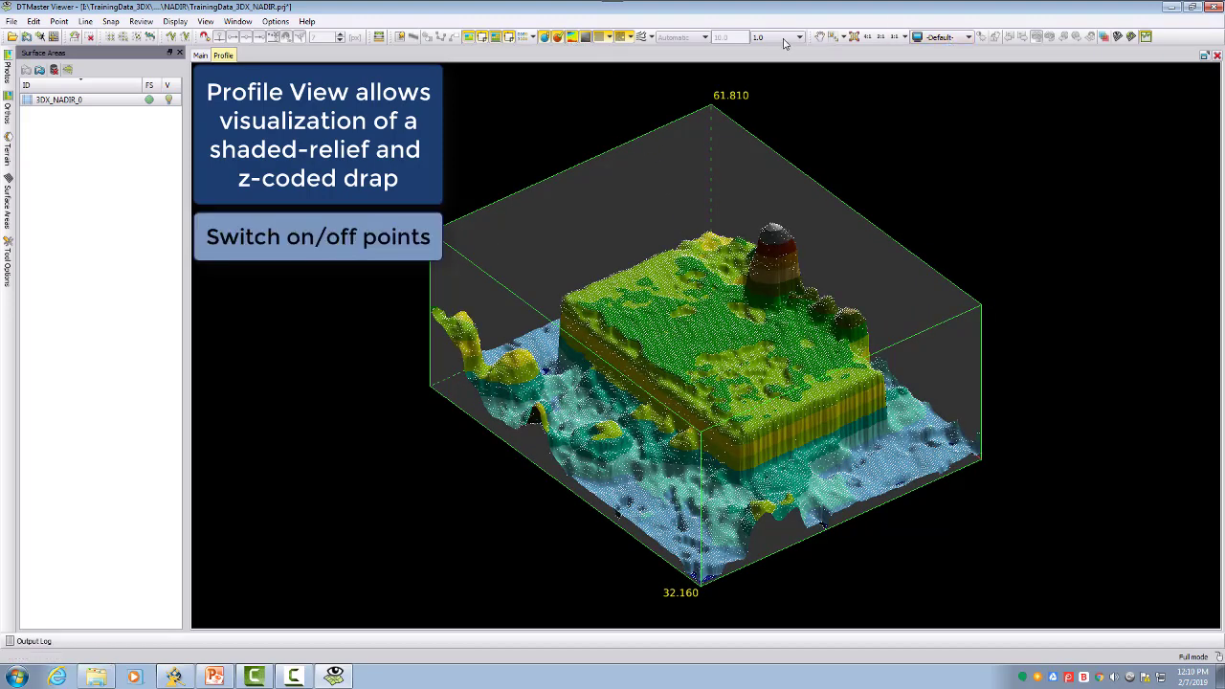
left_click(599, 37)
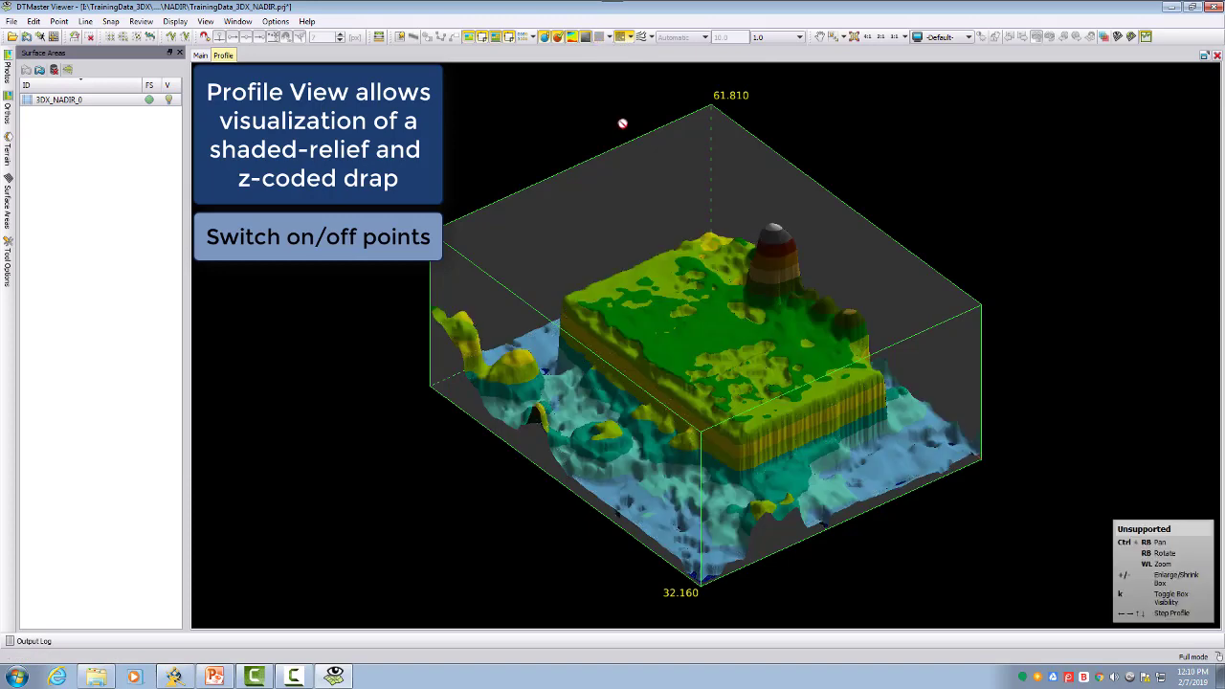
left_click(599, 37)
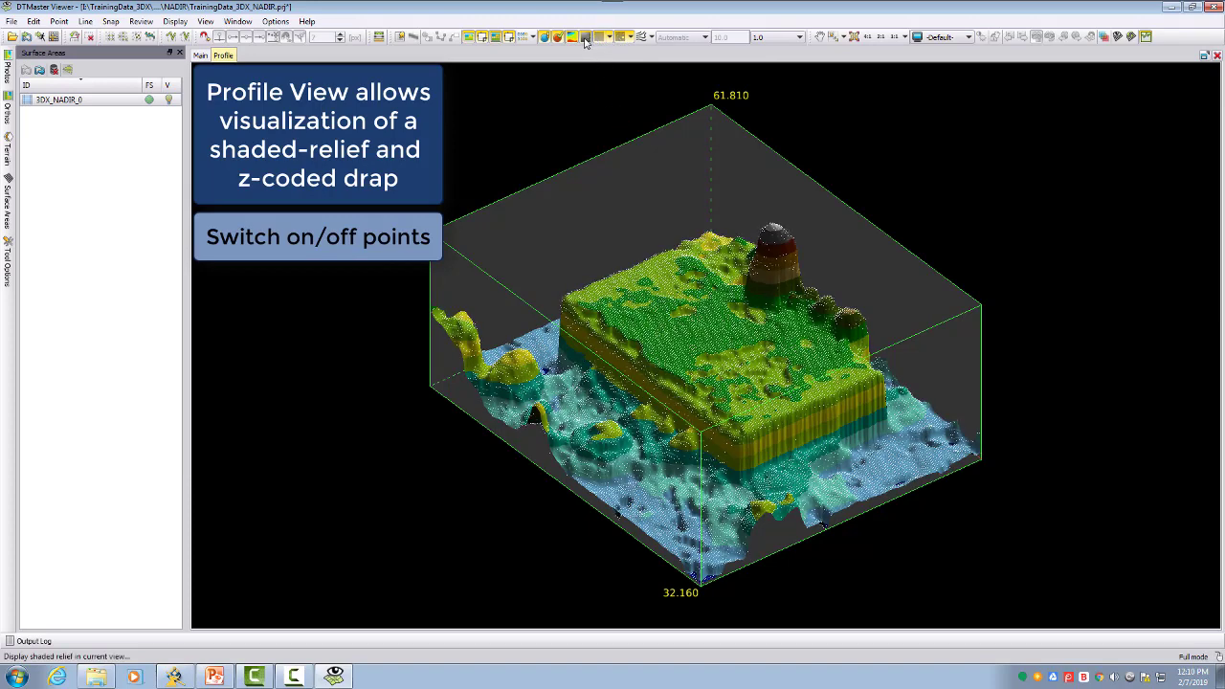
left_click(585, 37)
left_click(571, 36)
mouse_move(661, 219)
right_mouse_down()
mouse_move(749, 386)
mouse_move(803, 258)
mouse_move(839, 290)
mouse_move(843, 314)
mouse_move(814, 322)
mouse_move(743, 301)
right_mouse_up()
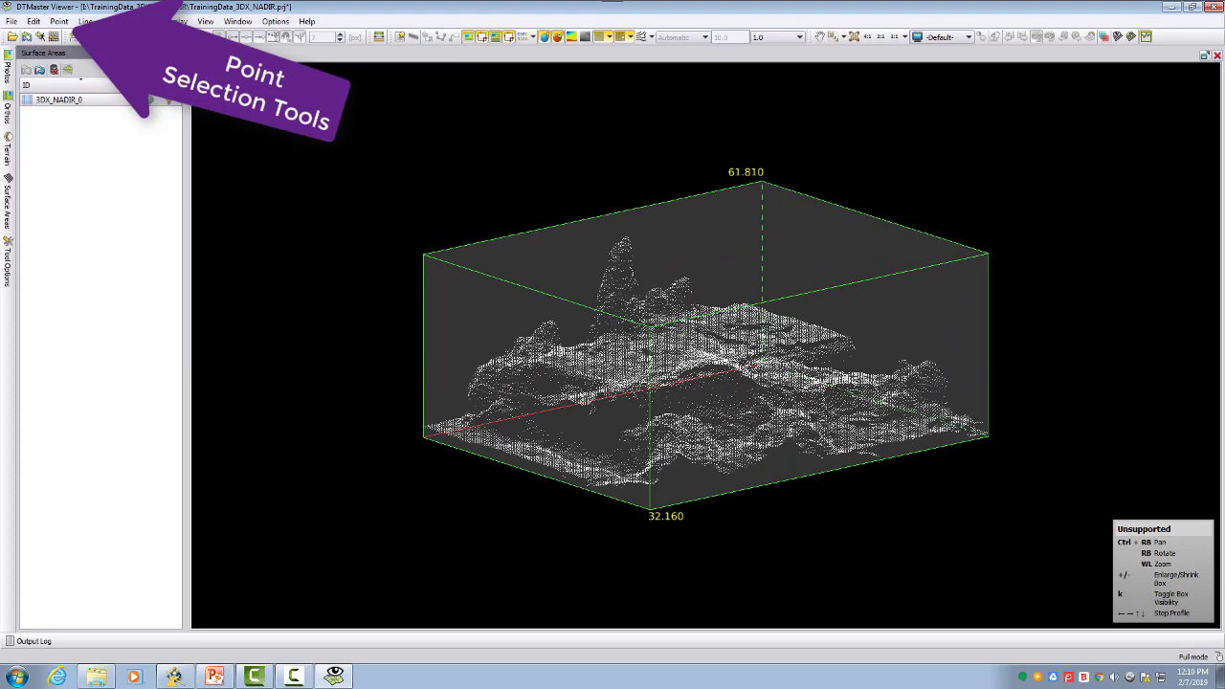
- Select the tall peak's points with Rectangular Select
left_click(60, 21)
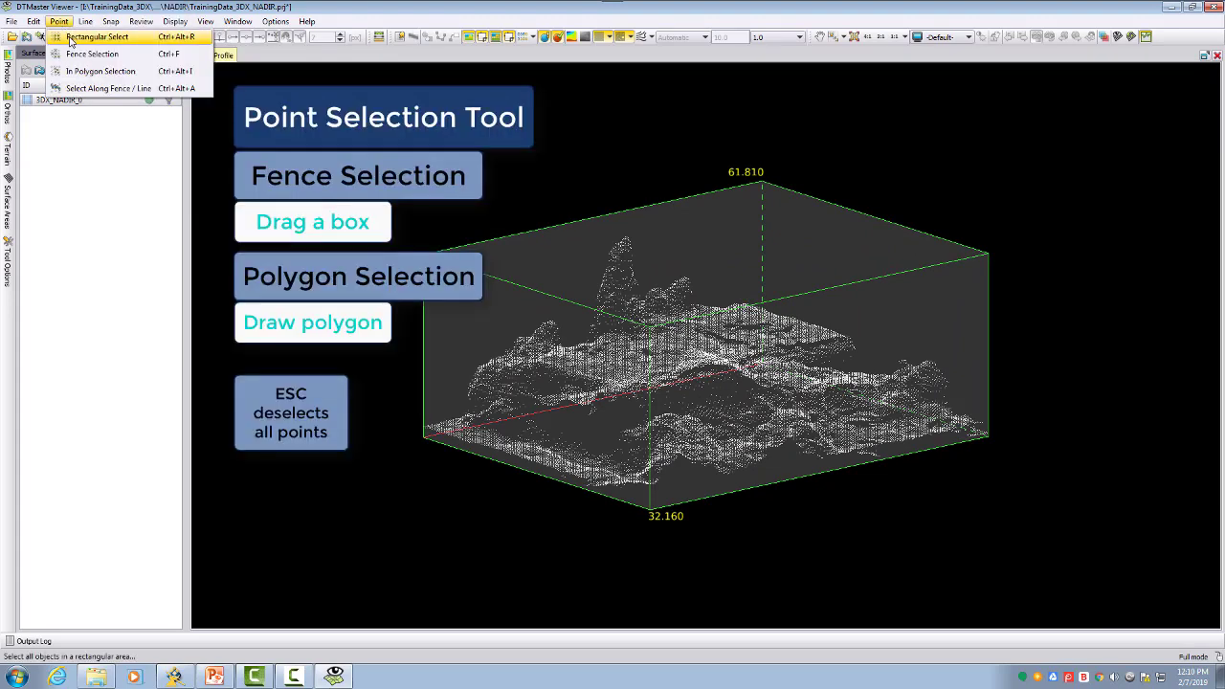
left_click(91, 37)
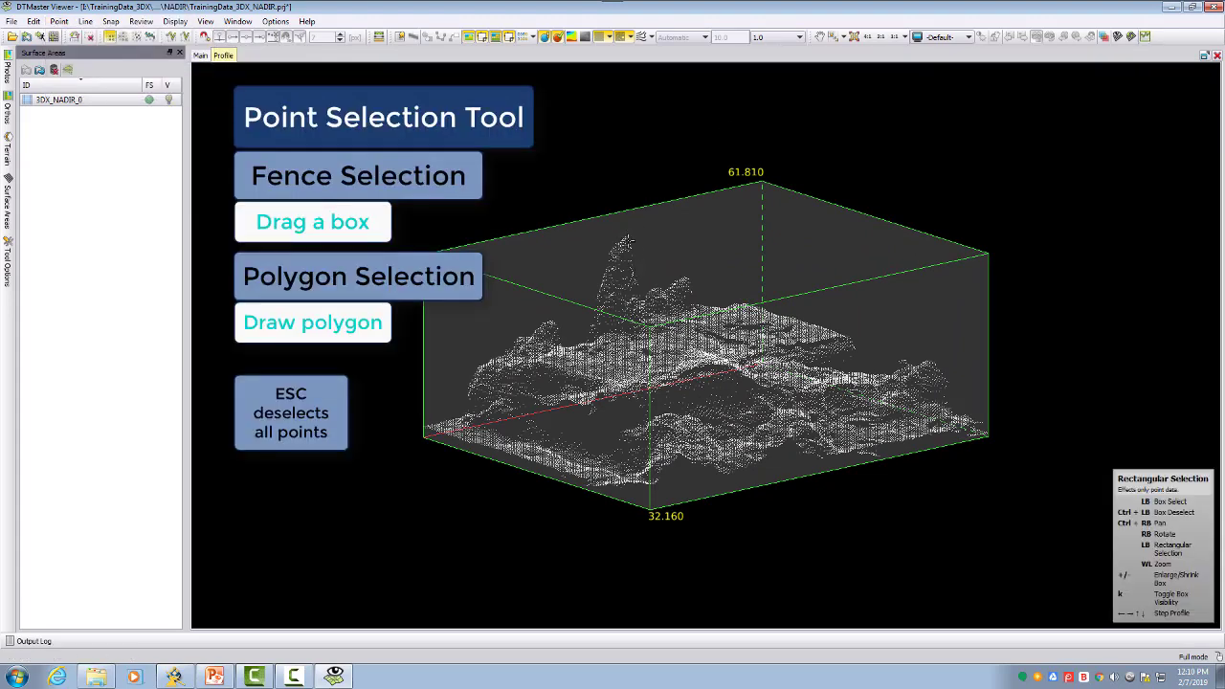
left_click_drag(597, 224, 650, 287)
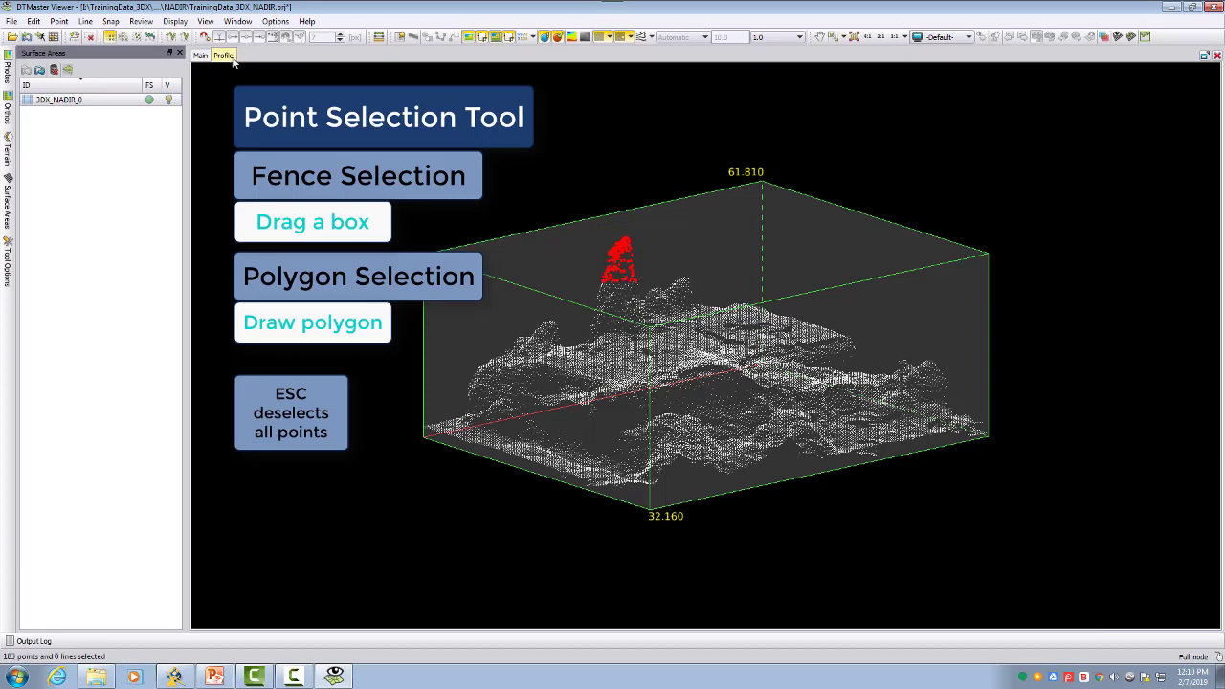
- Fence-select 1302 points with Fence Selection, then deselect all points
left_click(123, 37)
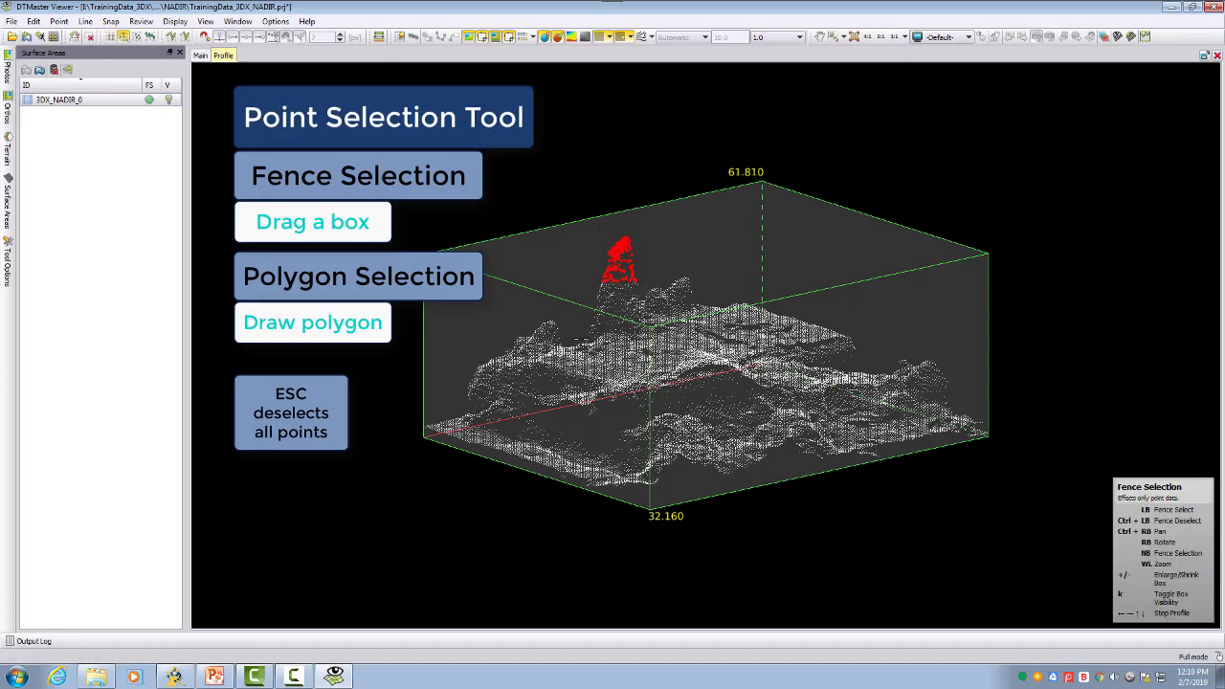
left_click_drag(674, 312, 704, 269)
left_click_drag(530, 266, 461, 369)
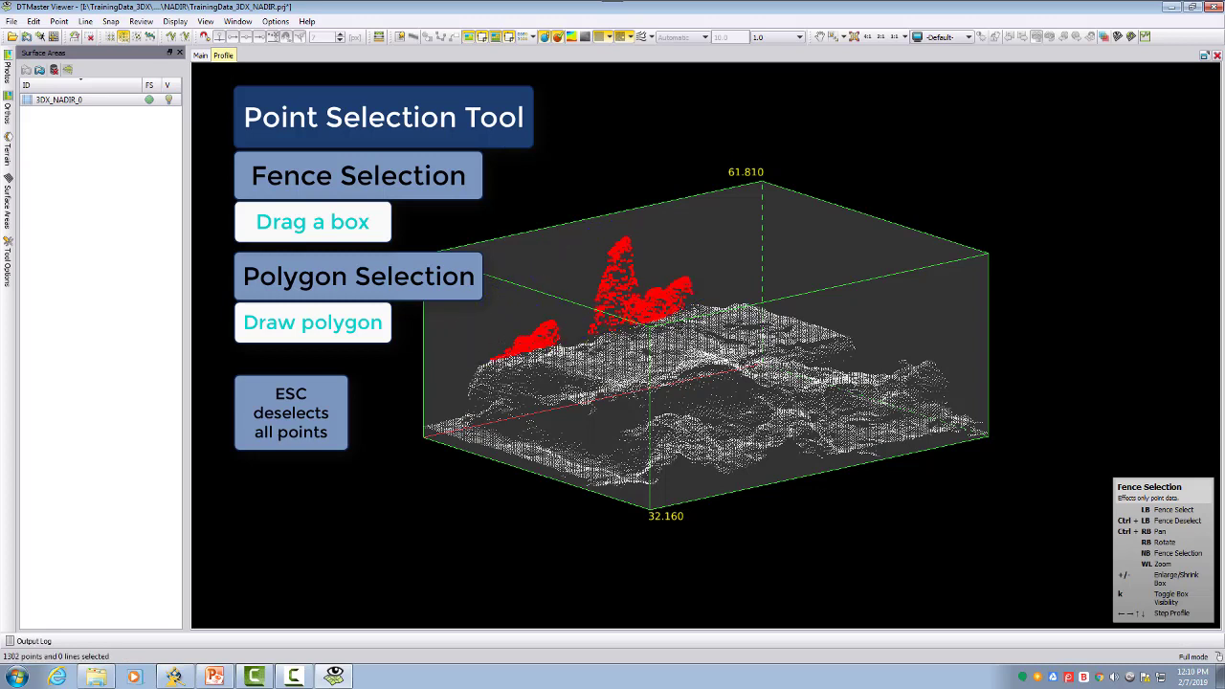
key("Escape")
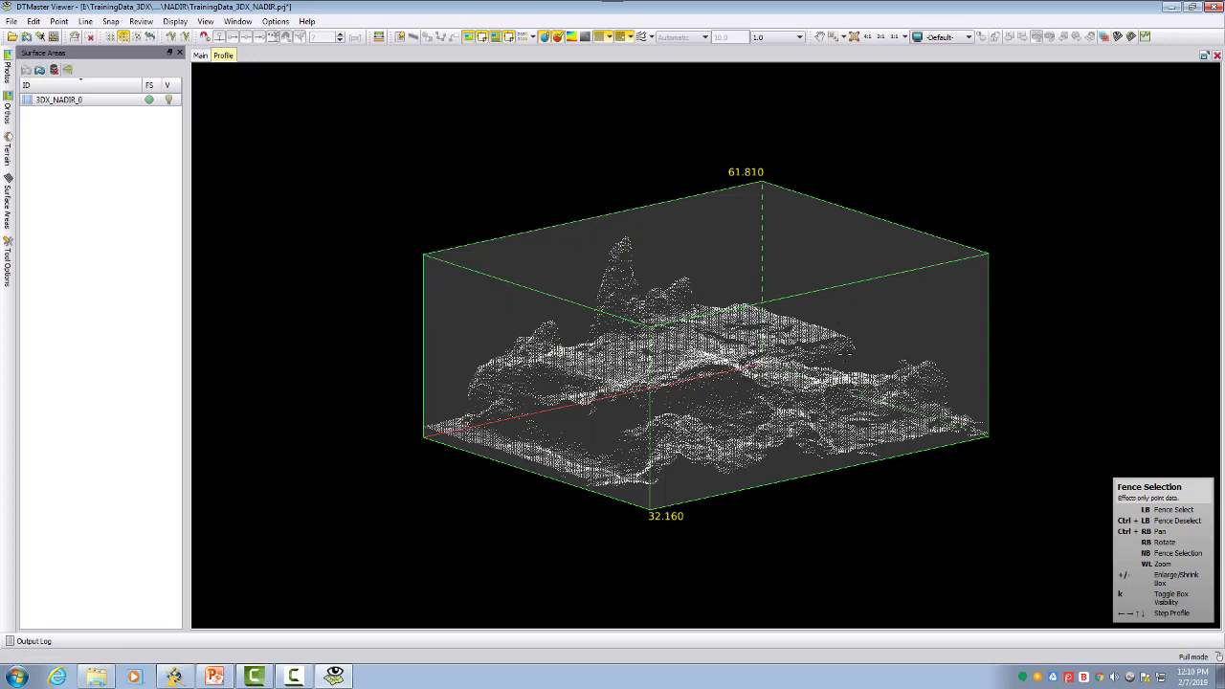
- Select two profile points and list them with Edit > List Selected Objects
left_click(846, 358)
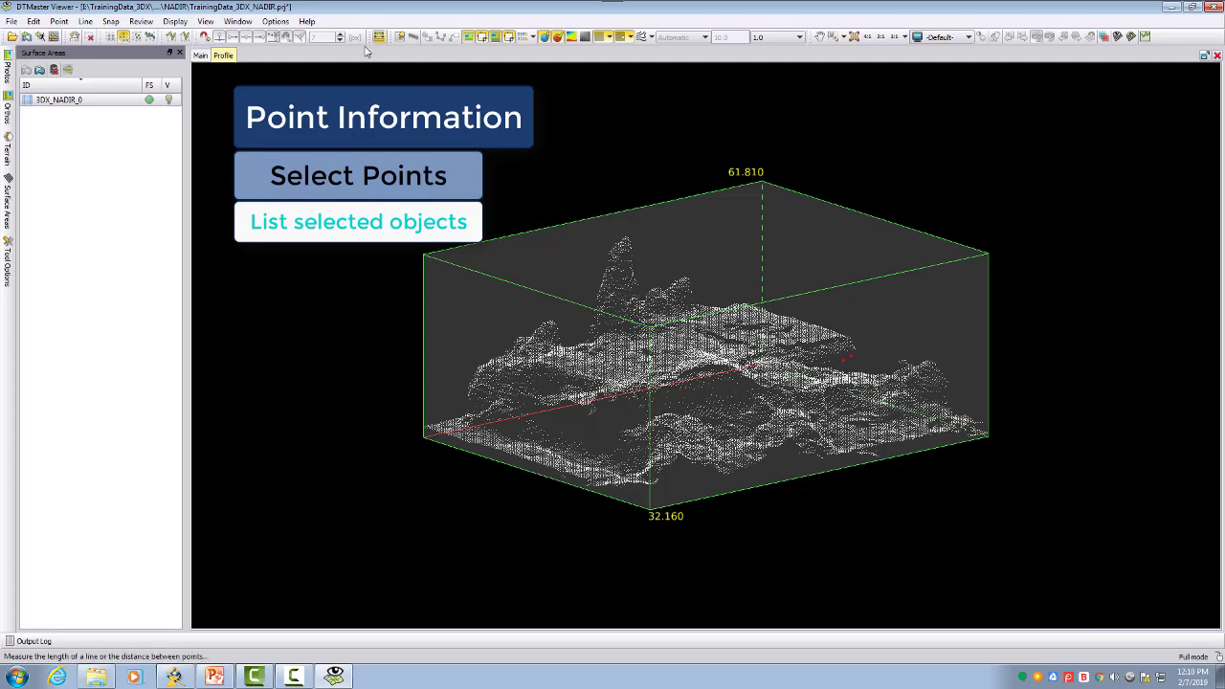
left_click(59, 22)
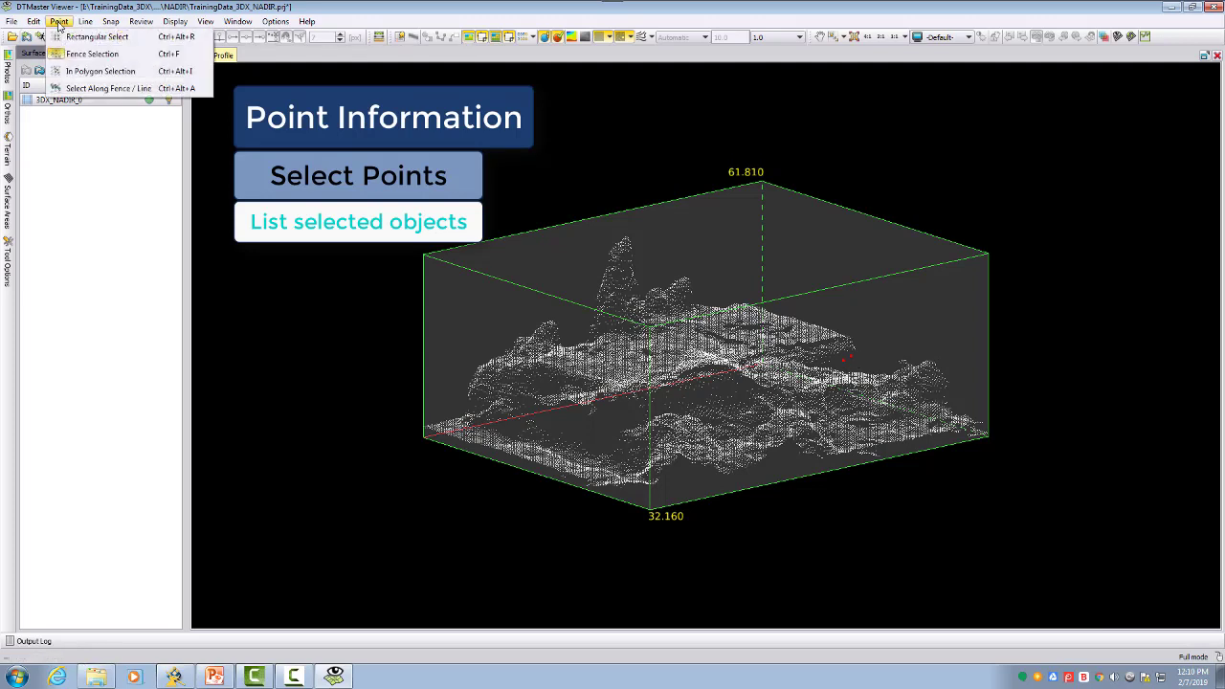
mouse_move(46, 23)
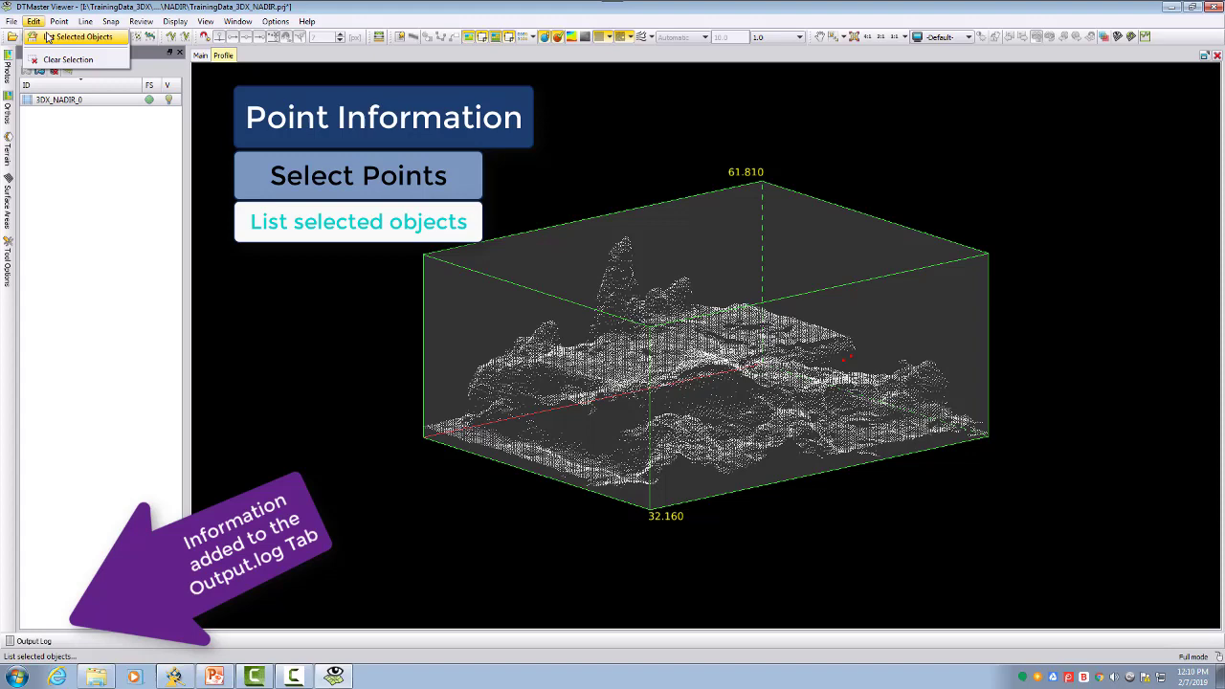
left_click(52, 38)
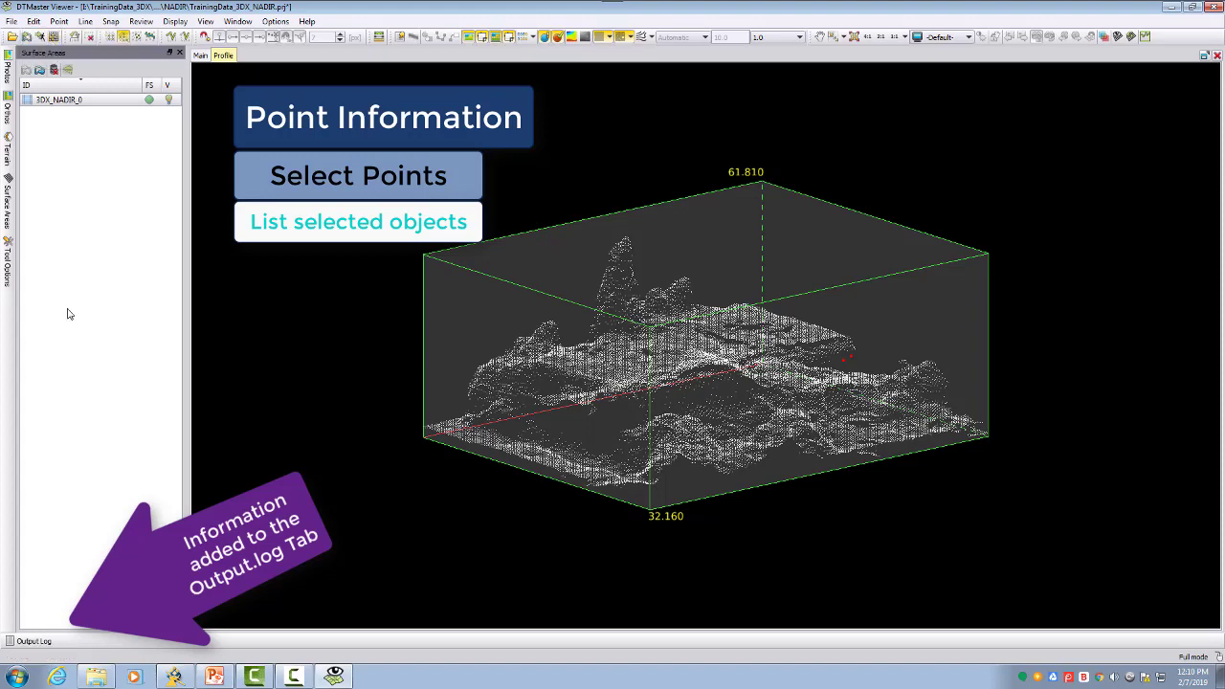
- Review and highlight the listed point coordinates in the Output Log
left_click(30, 641)
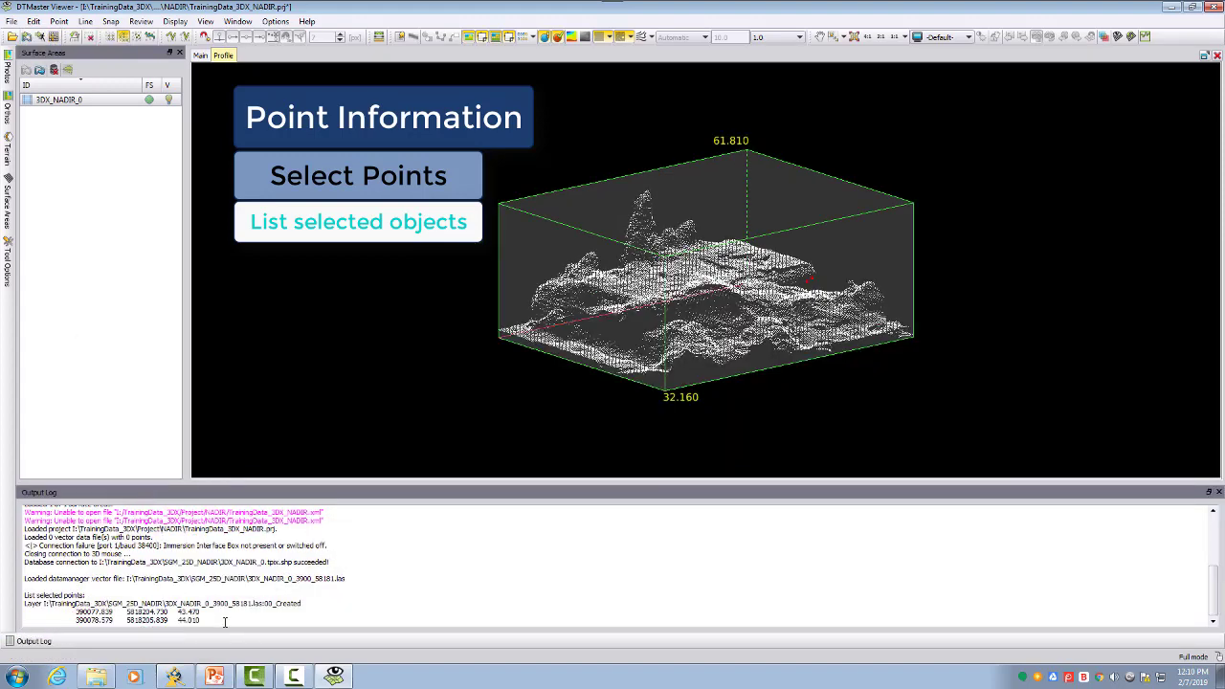
left_click_drag(200, 621, 29, 595)
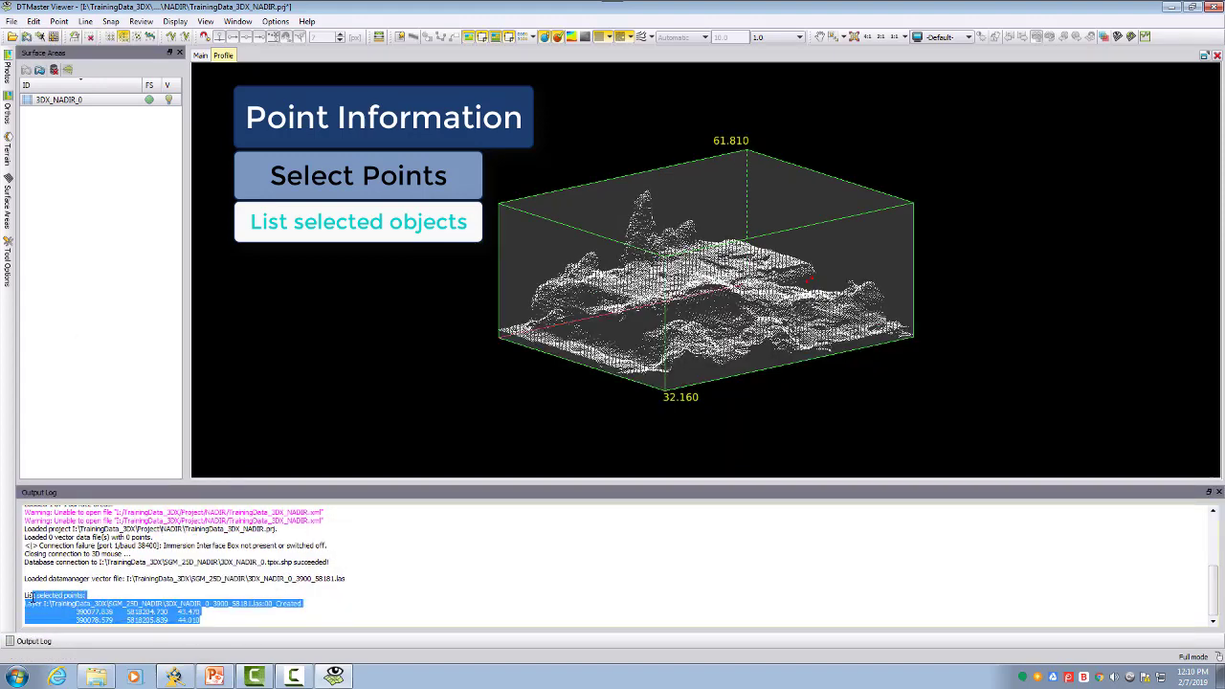
left_click(231, 603)
- Close the Output Log and float the Profile window off to the right
left_click(1218, 492)
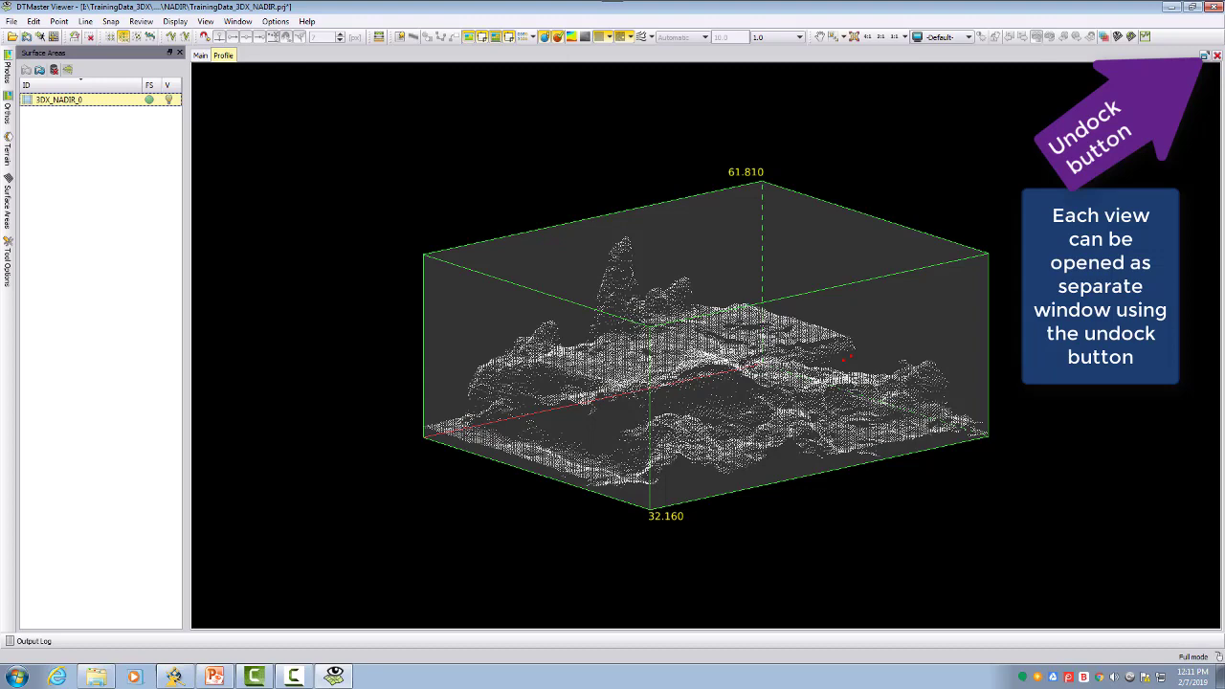
left_click(1206, 59)
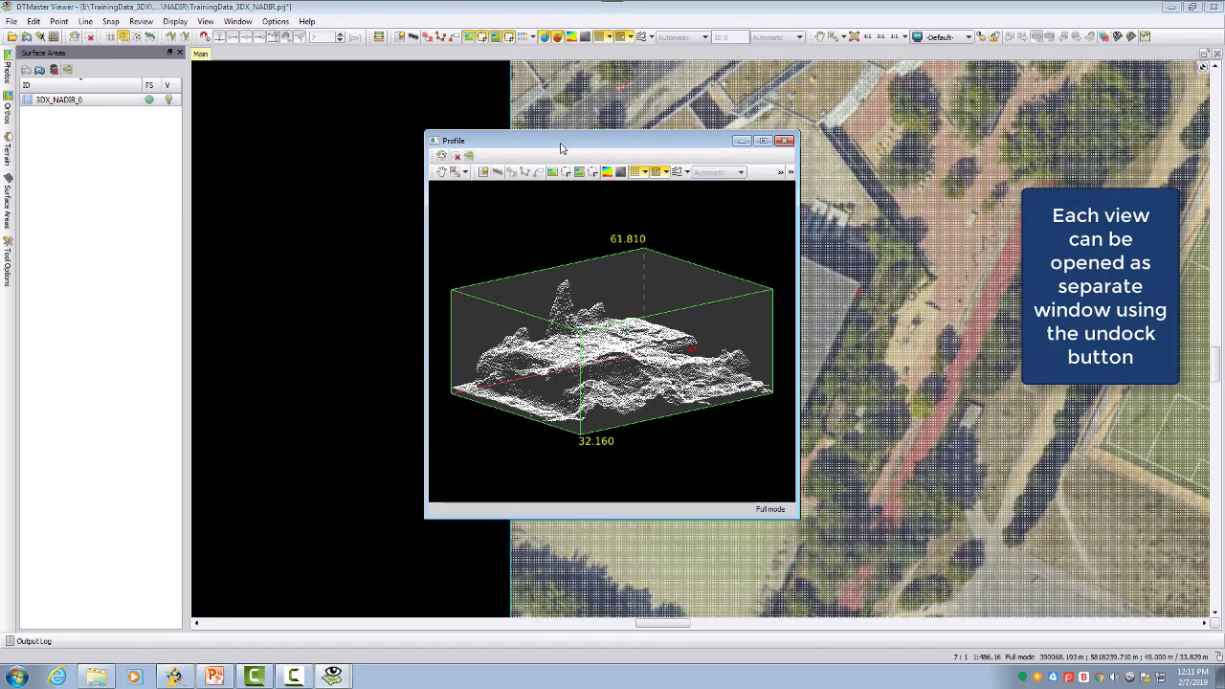
left_click_drag(562, 145, 794, 146)
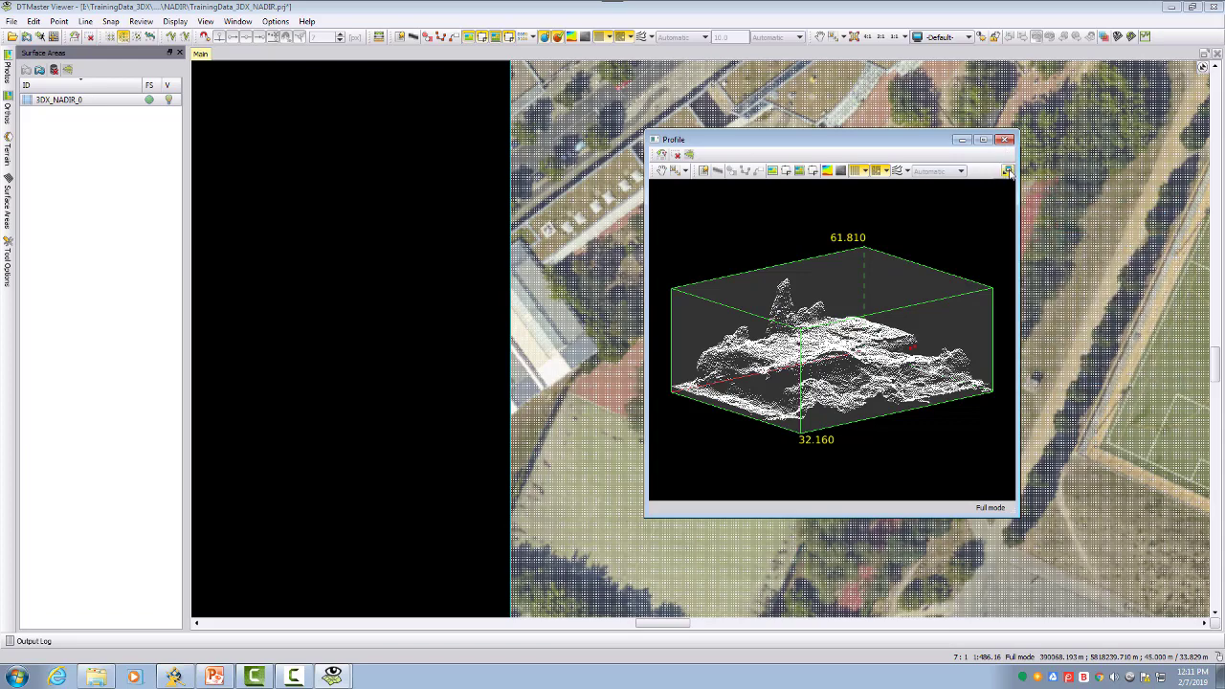
- Dock the Profile view back, close its tab, and zoom out the Main orthophoto
left_click(1008, 171)
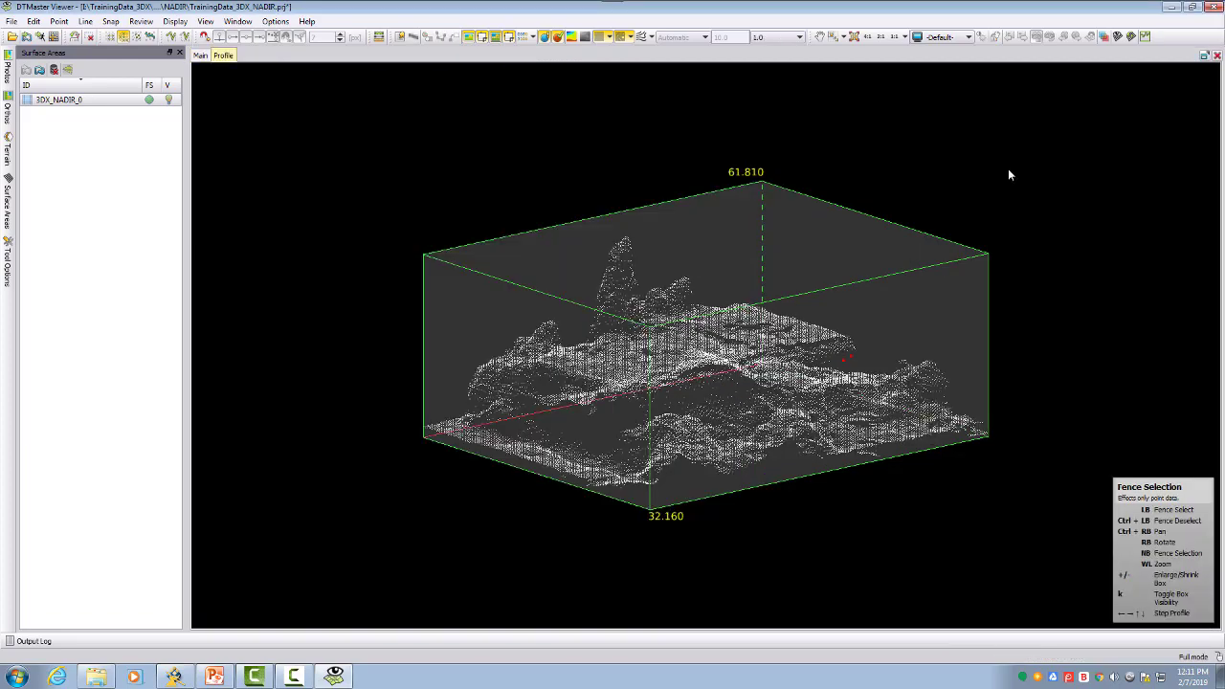
left_click(1217, 57)
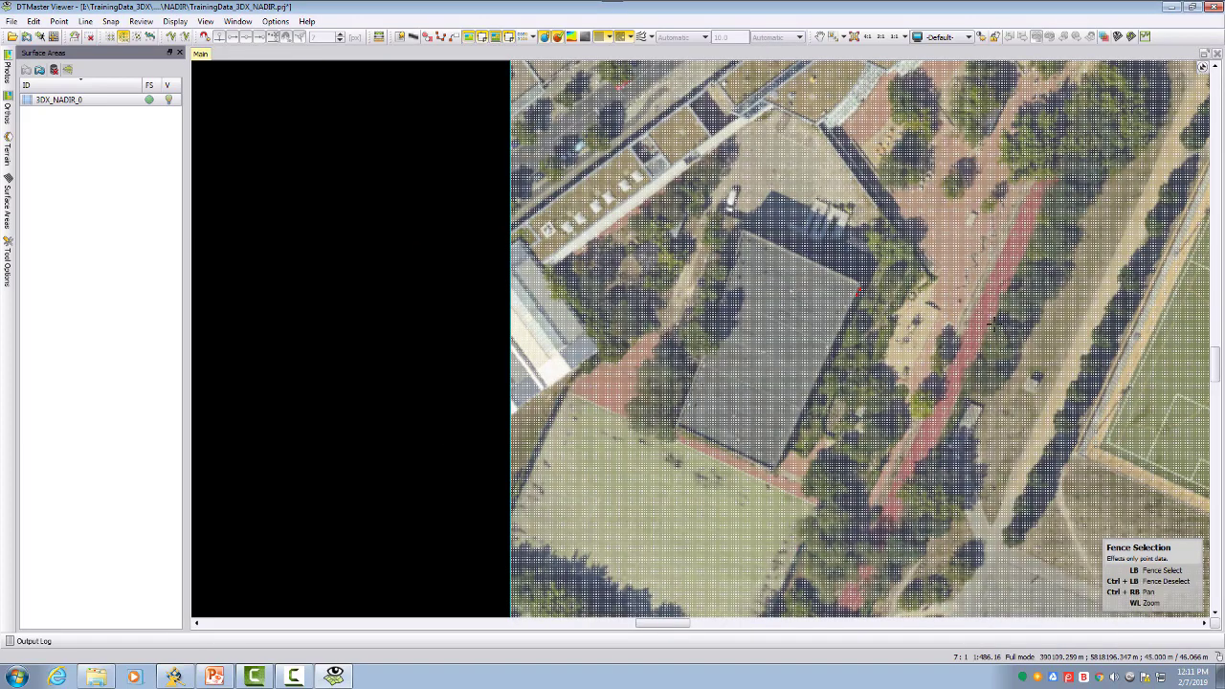
scroll(991, 320, "down", 2)
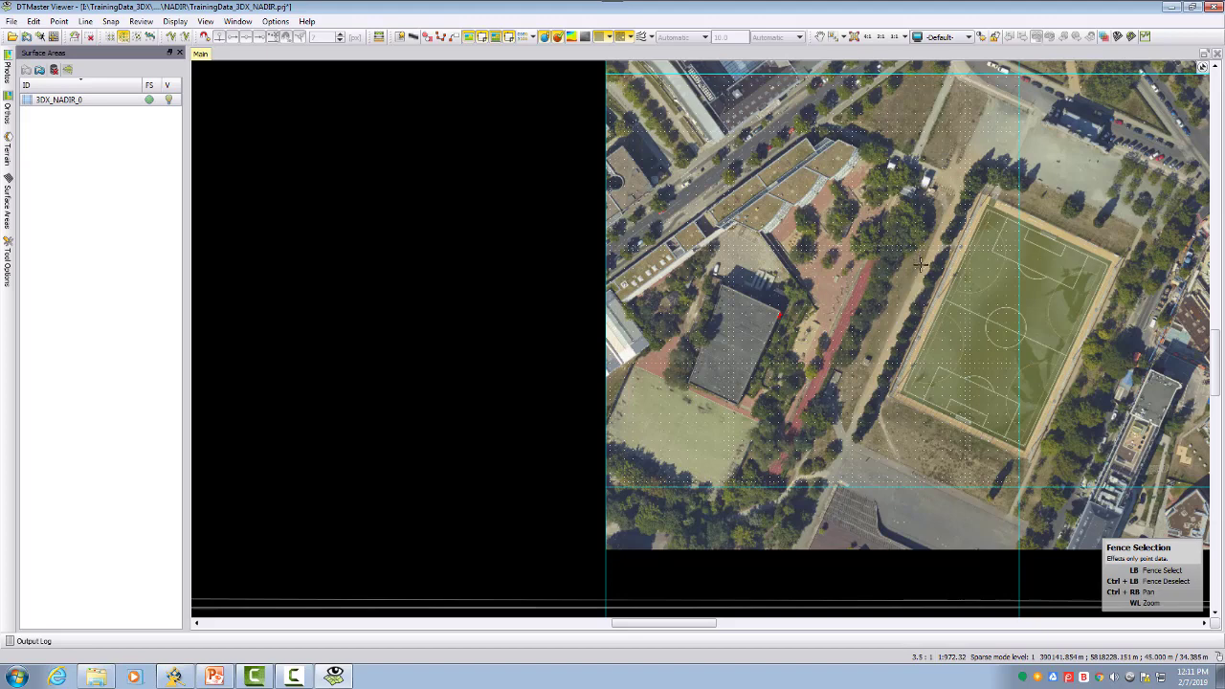
- Apply the Display Binary Mask overlay and zoom in on the grey school building
left_click(532, 38)
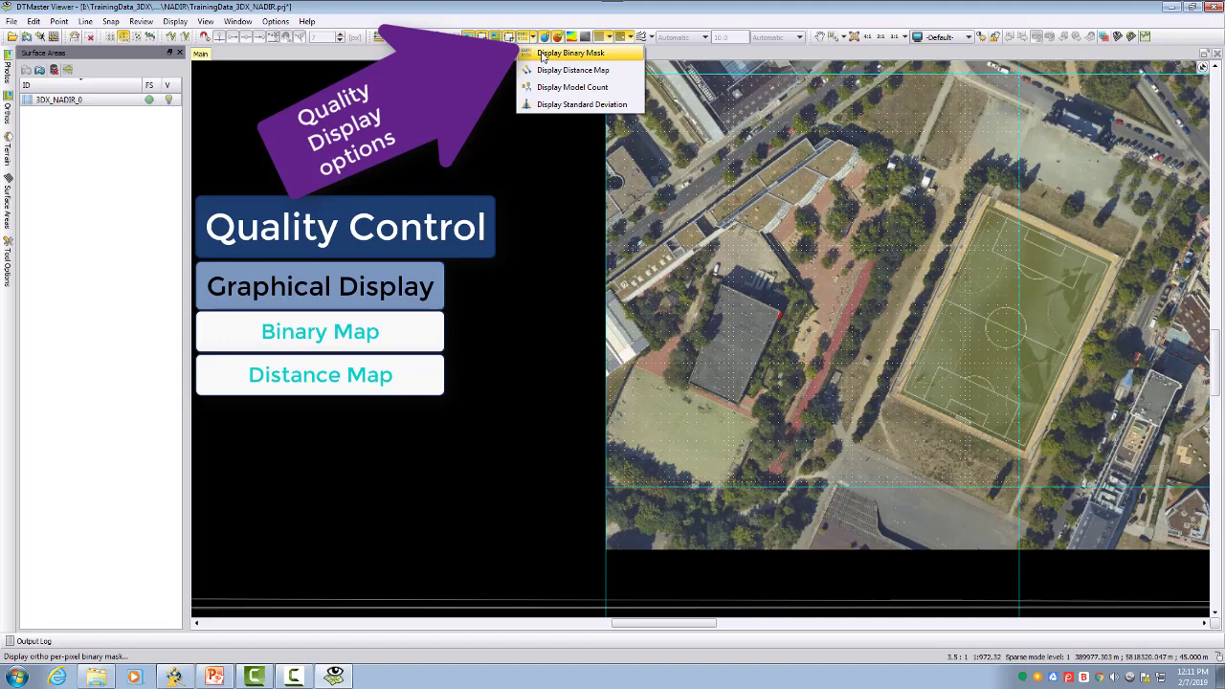
left_click(571, 53)
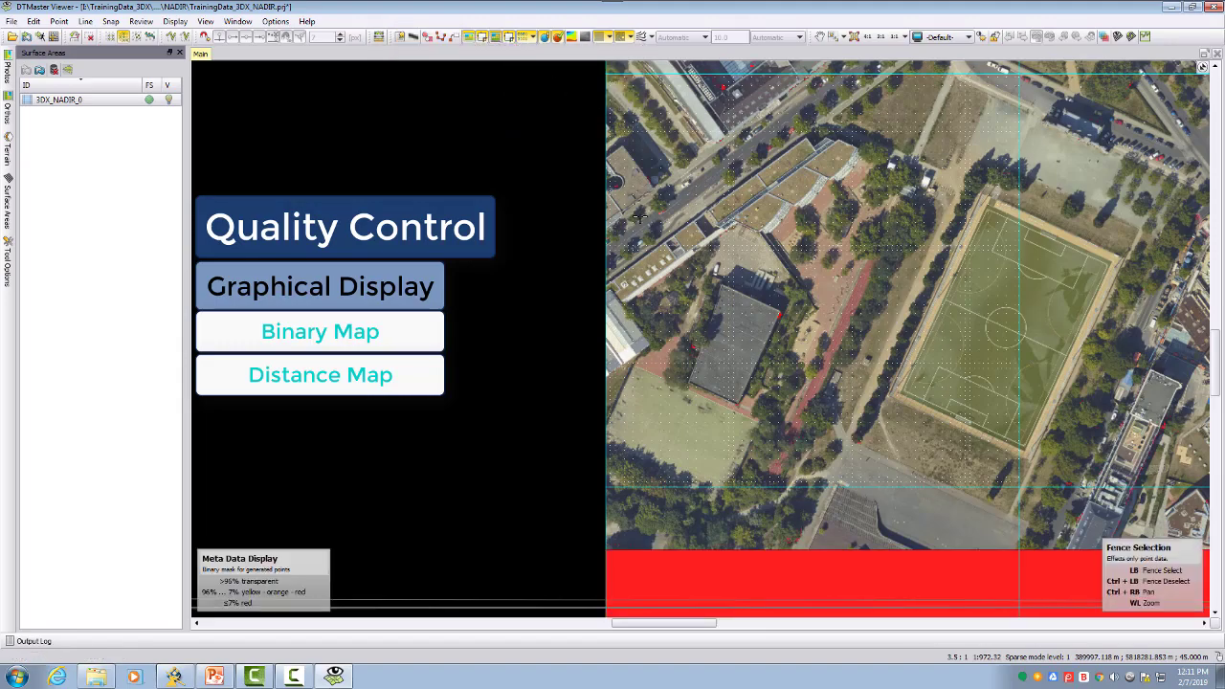
scroll(761, 368, "up", 3)
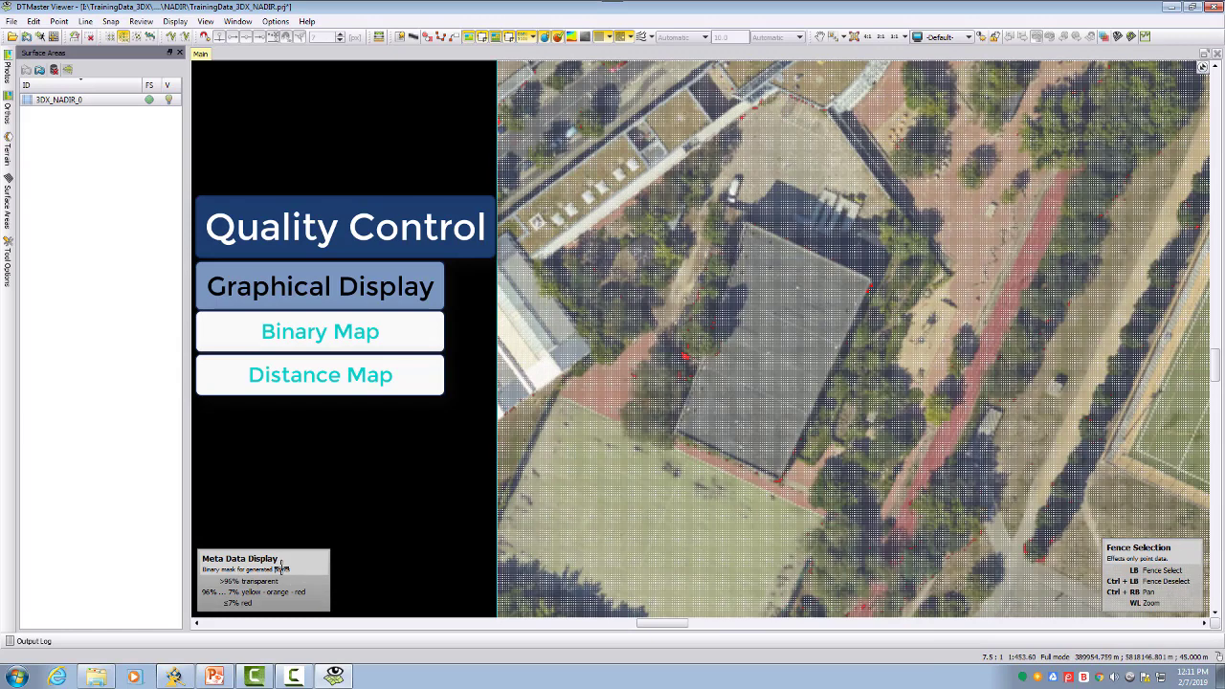
left_click(536, 37)
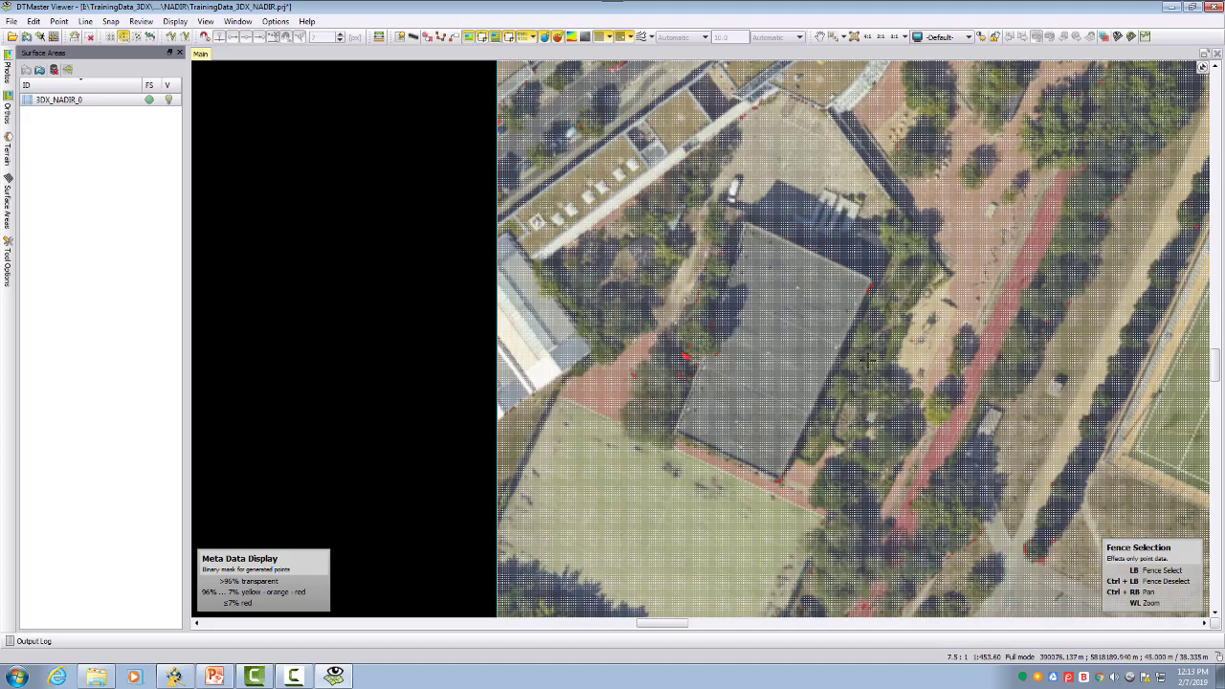
scroll(890, 308, "up", 4)
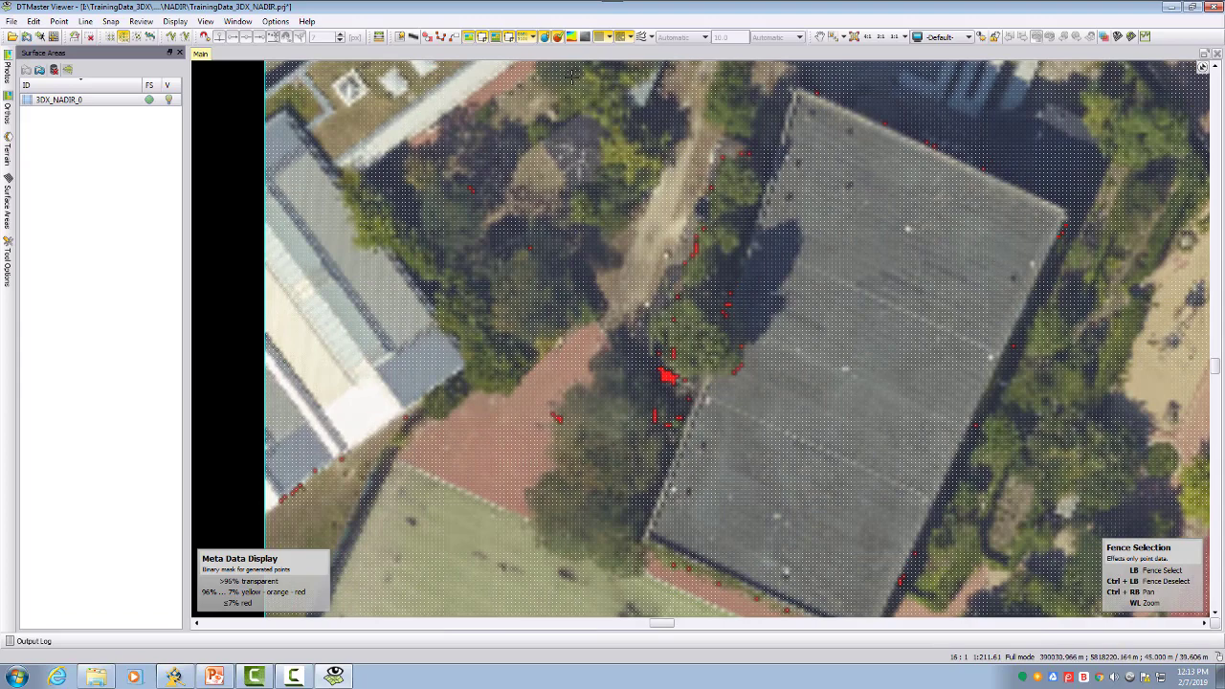
- Switch the overlay to Display Distance Map and zoom in on the yellow rooftop patch
left_click(533, 37)
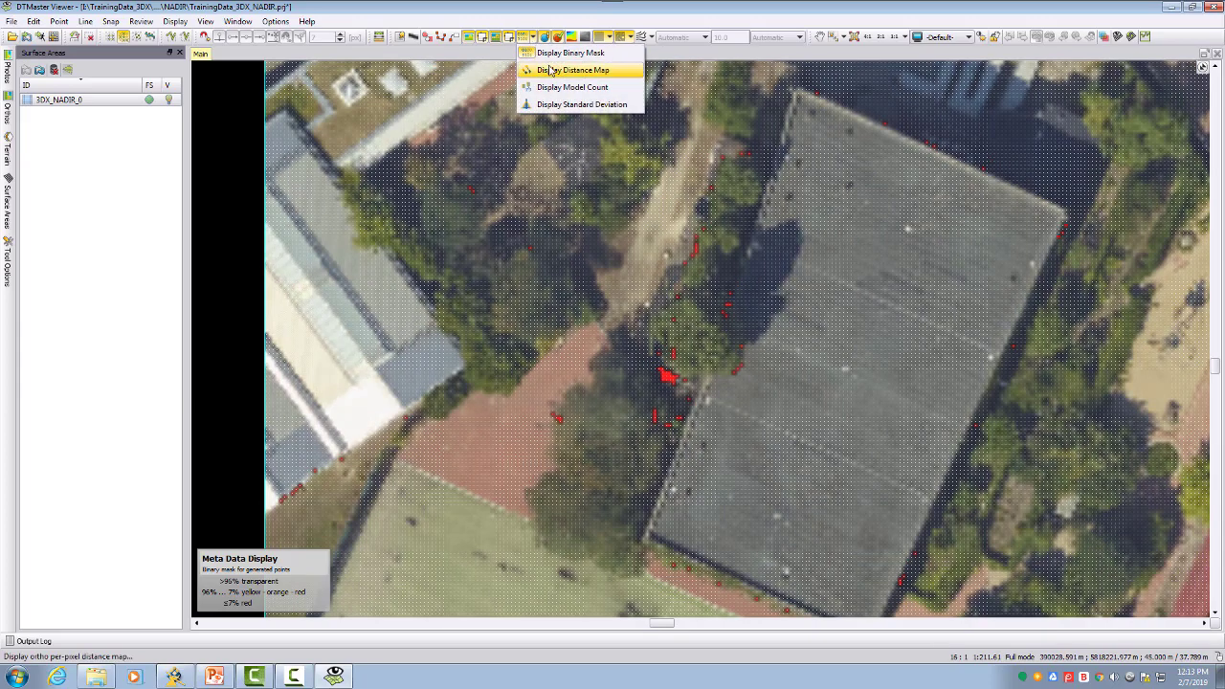
left_click(551, 62)
scroll(841, 384, "down", 2)
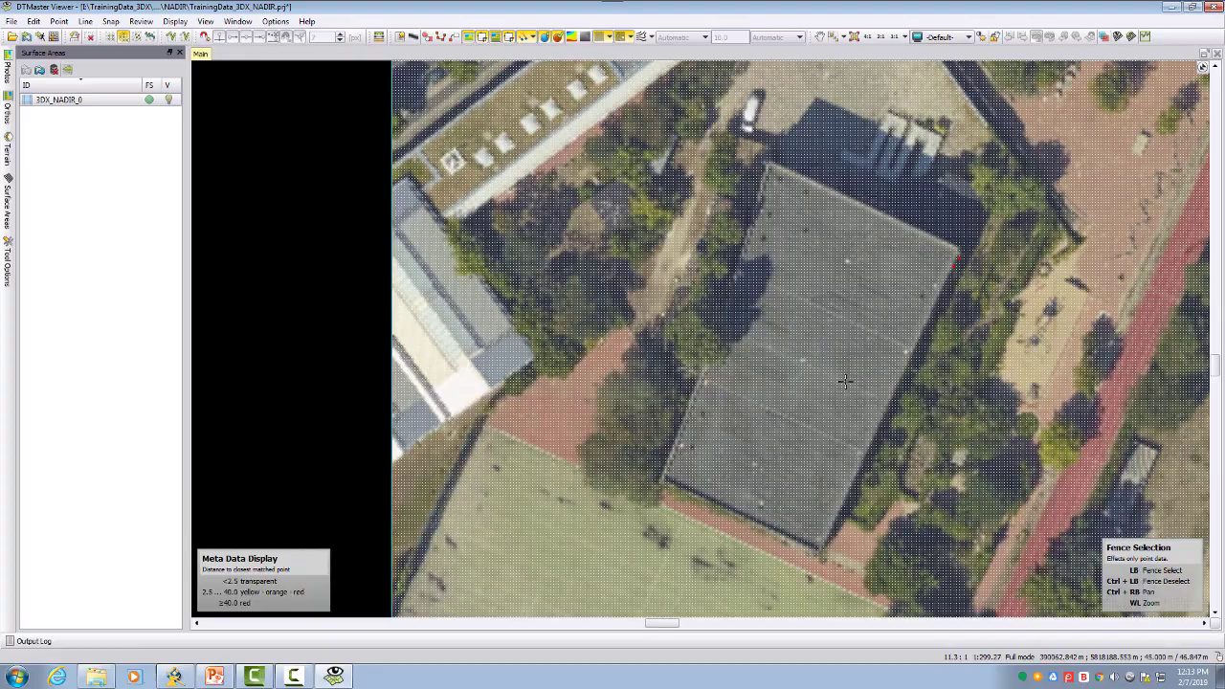
scroll(961, 265, "up", 2)
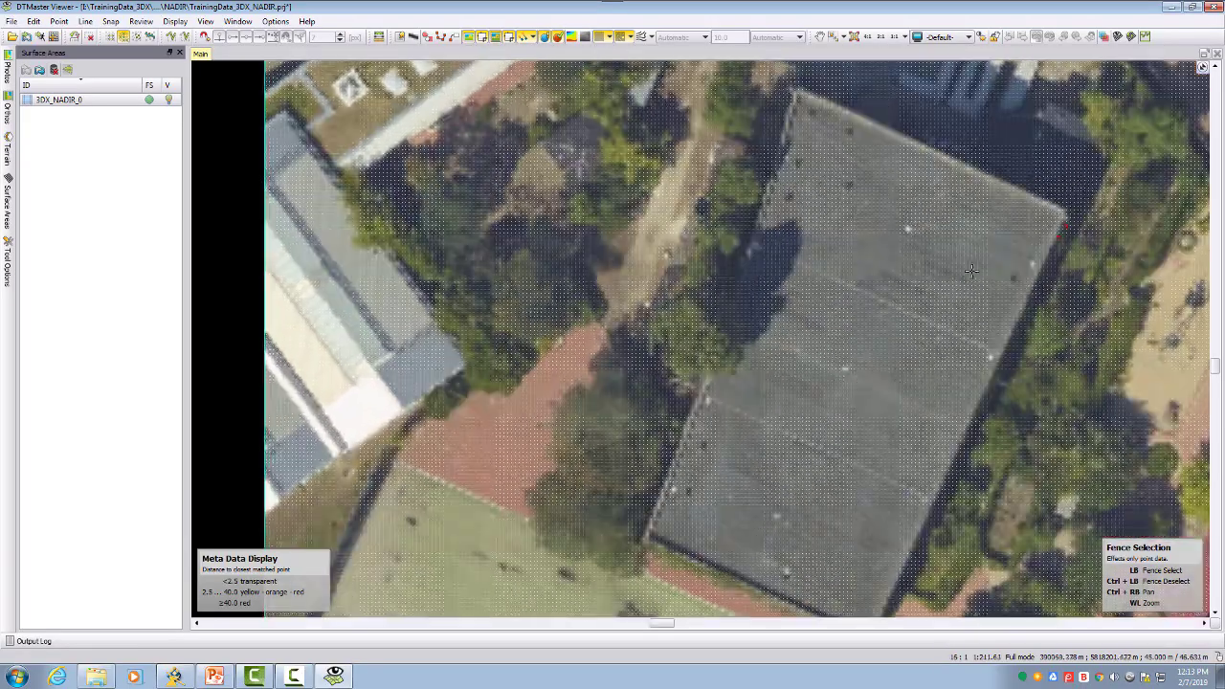
scroll(990, 380, "down", 8)
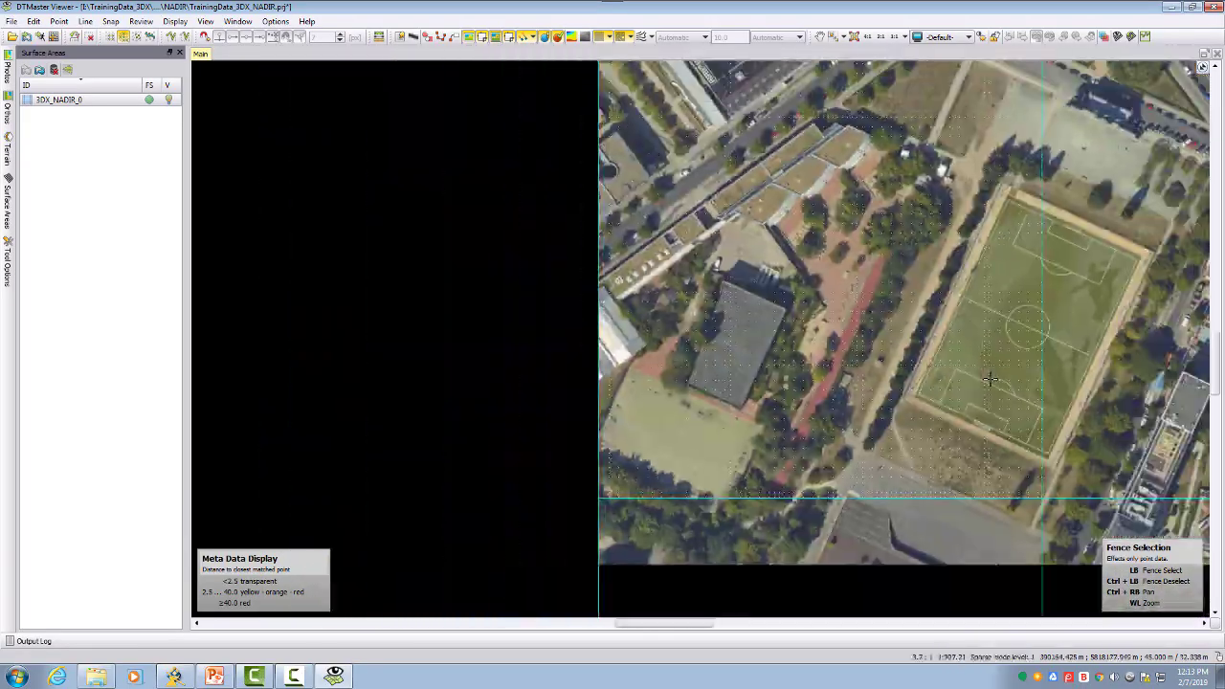
scroll(990, 380, "down", 1)
scroll(991, 380, "up", 1)
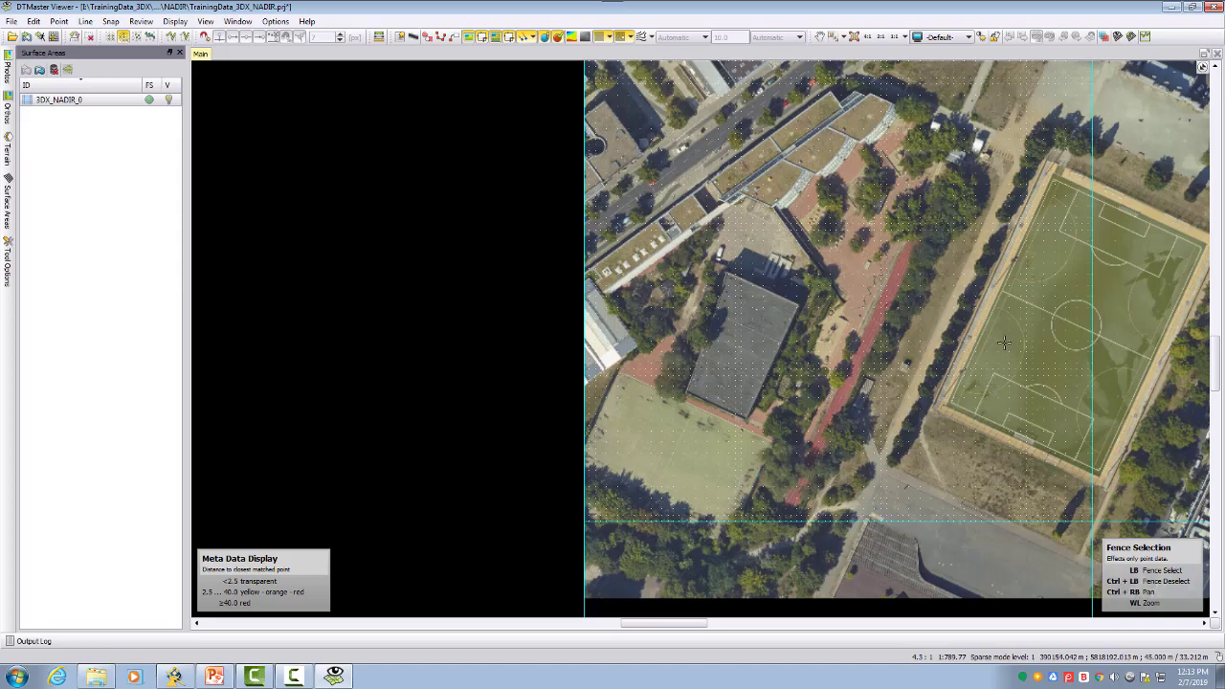
scroll(1000, 340, "down", 2)
scroll(882, 375, "down", 3)
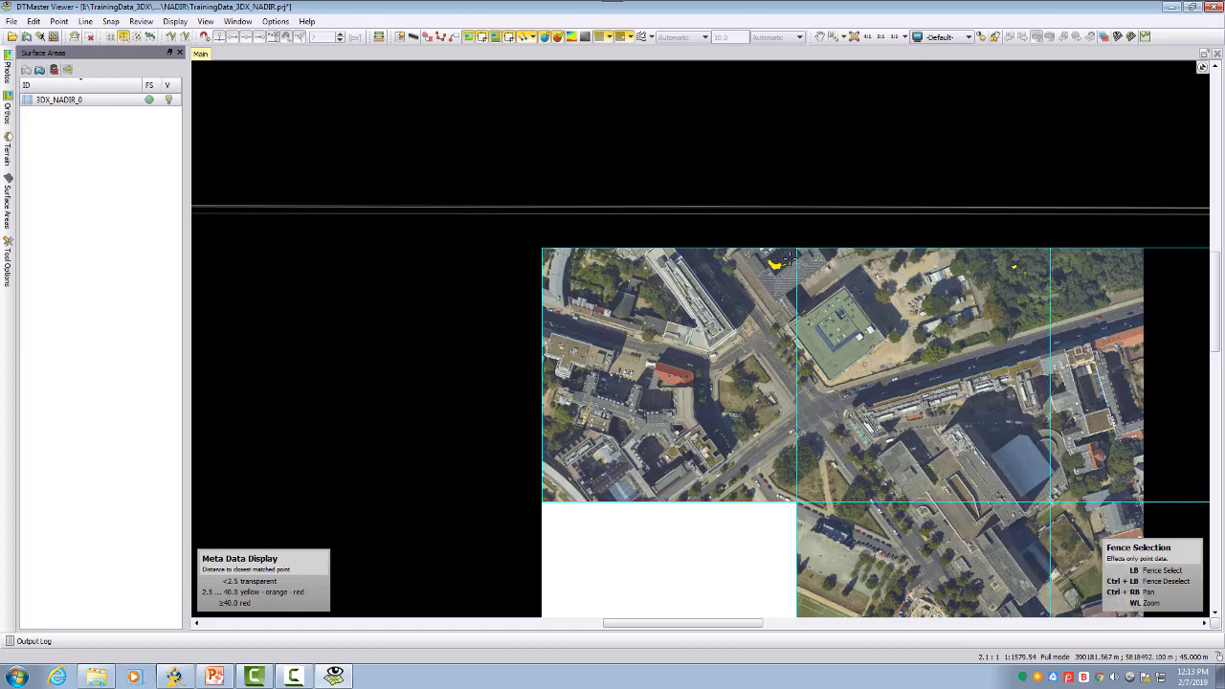
scroll(789, 259, "up", 10)
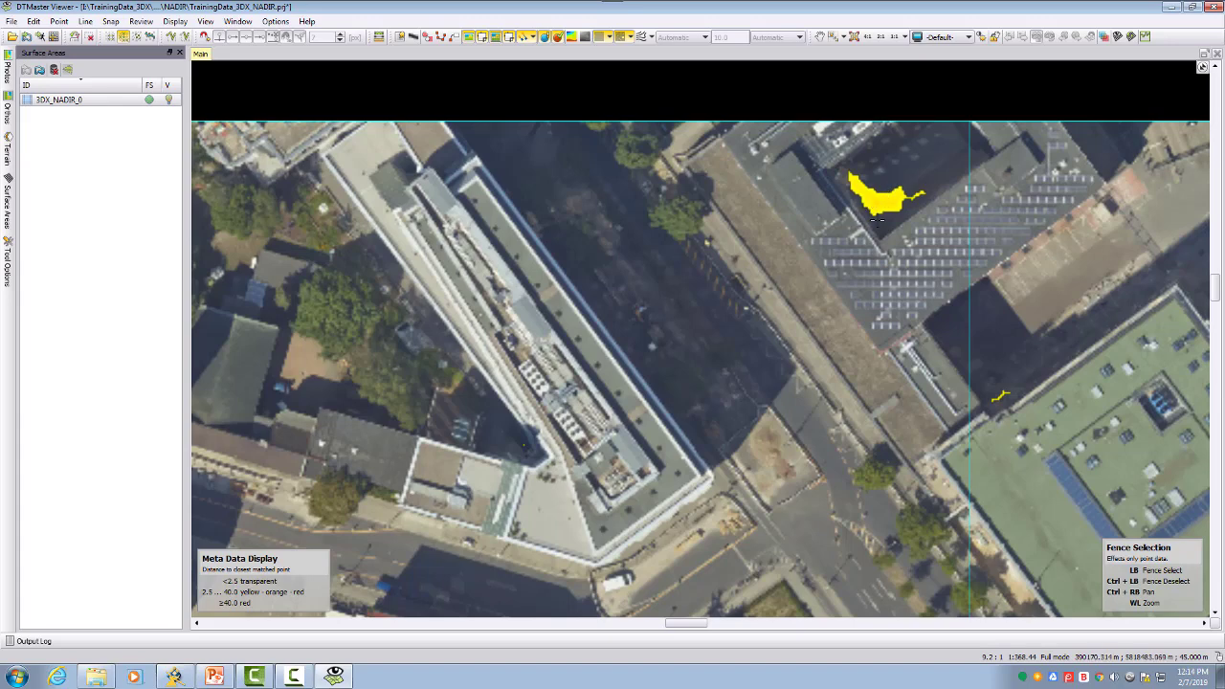
- Show the Display Model Count overlay and pan to the neighbouring city block
left_click(529, 36)
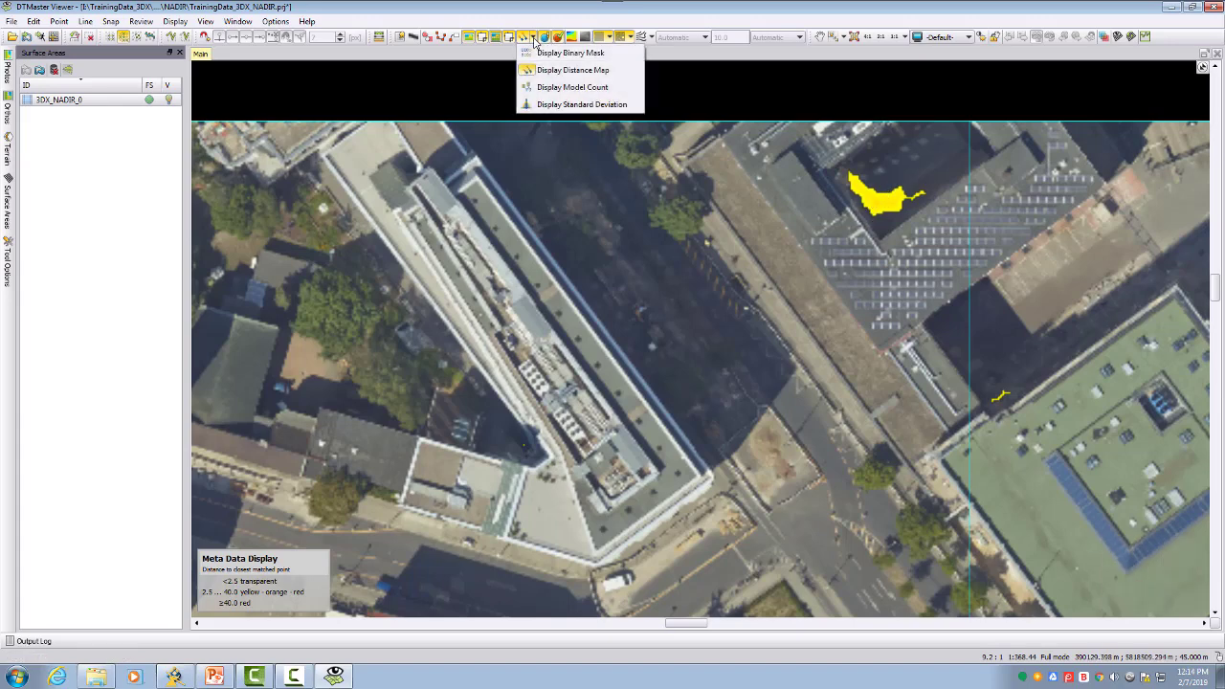
left_click(555, 89)
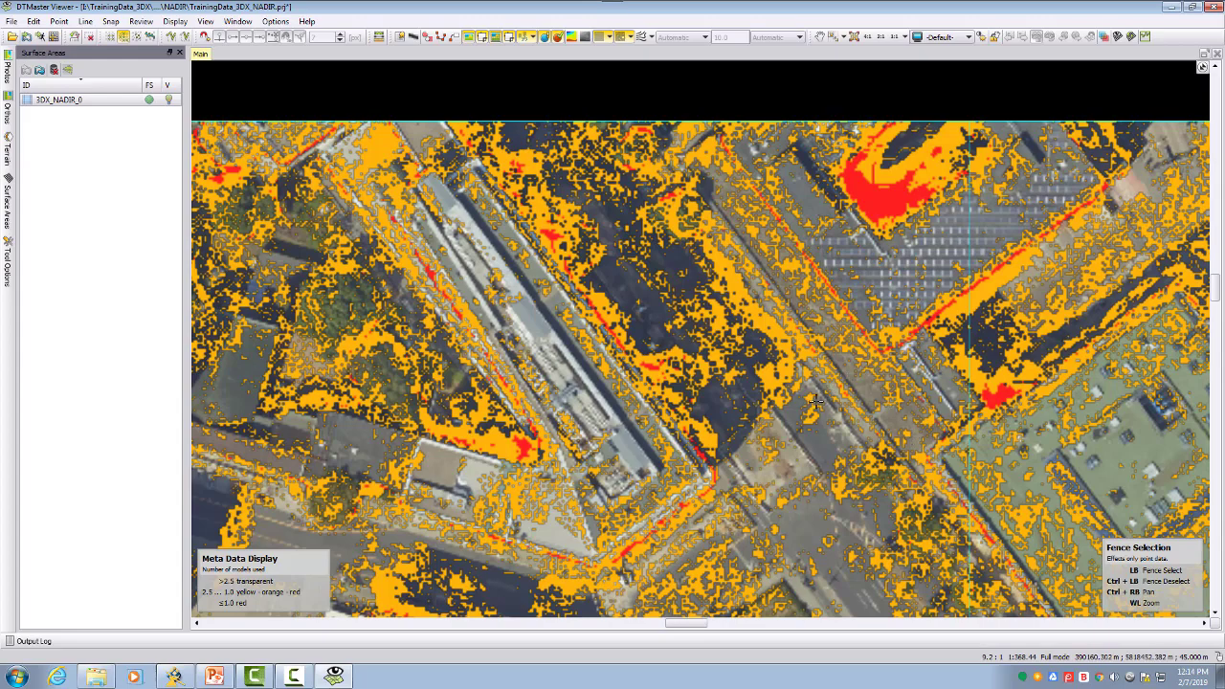
right_click_drag(823, 444, 788, 296, "ctrl")
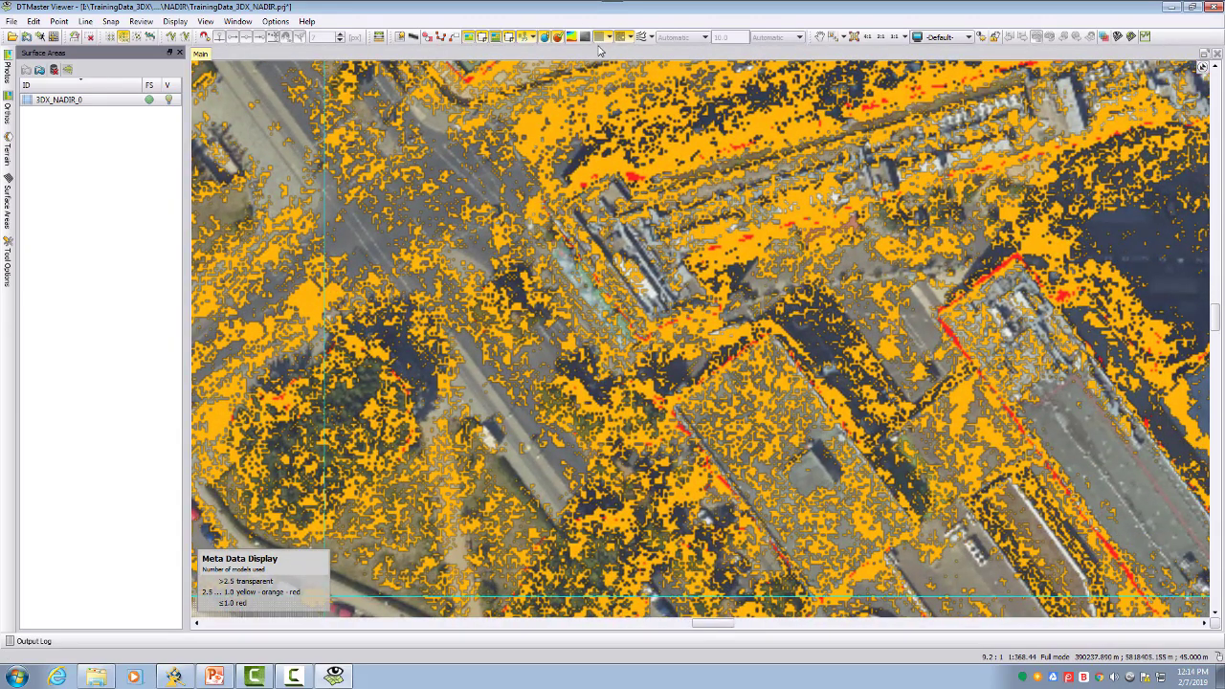
- Show the Display Standard Deviation overlay and zoom in along the building edges
left_click(533, 37)
left_click(574, 104)
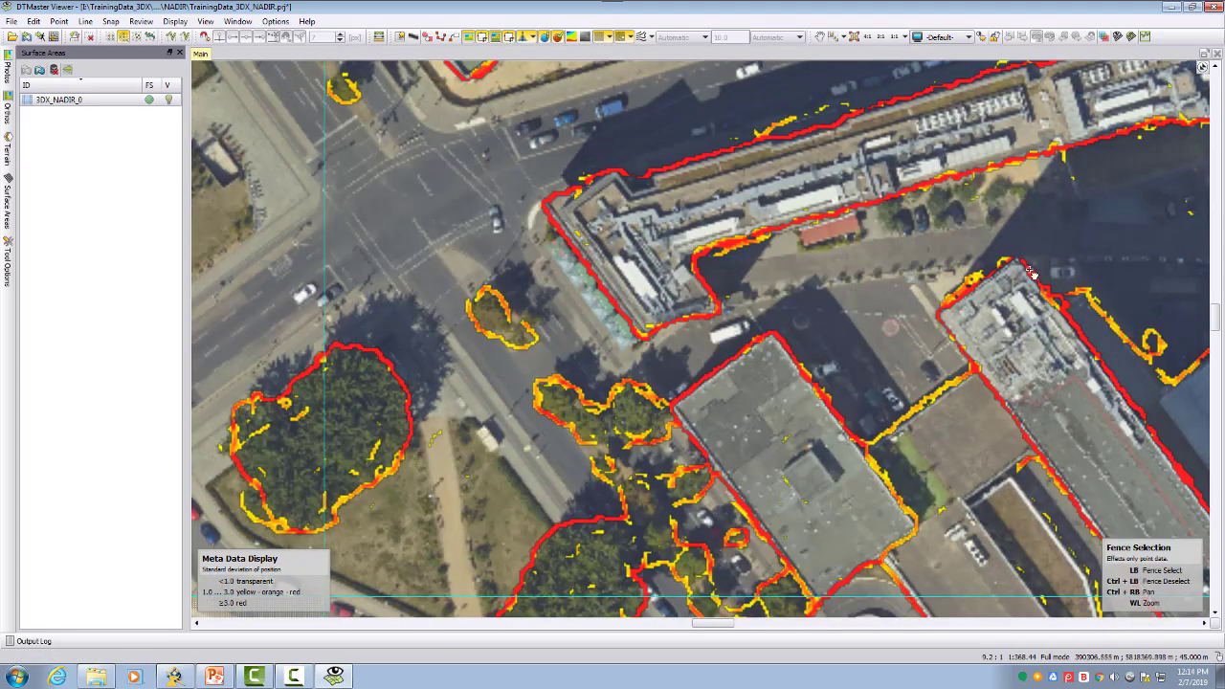
right_click_drag(1035, 274, 981, 303, "ctrl")
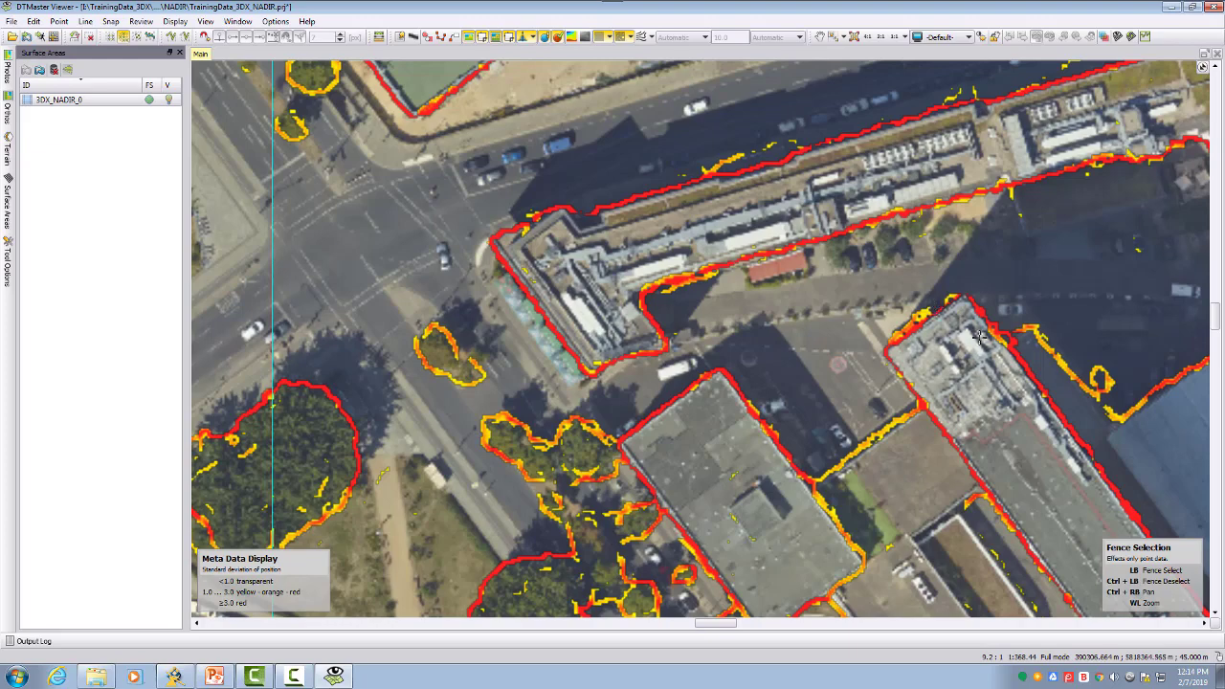
scroll(942, 308, "up", 2)
right_click_drag(1028, 318, 825, 330, "ctrl")
scroll(825, 330, "up", 1)
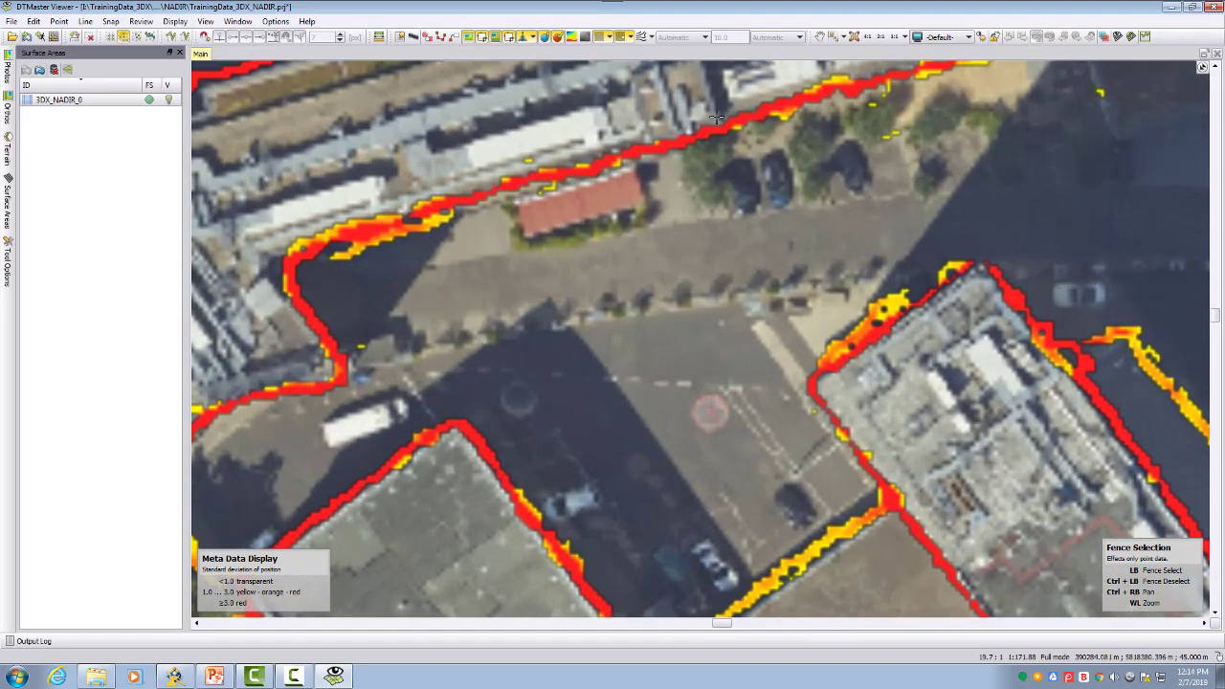
- Toggle the standard deviation overlay on and off to compare, ending with it hidden
left_click(522, 39)
left_click(522, 39)
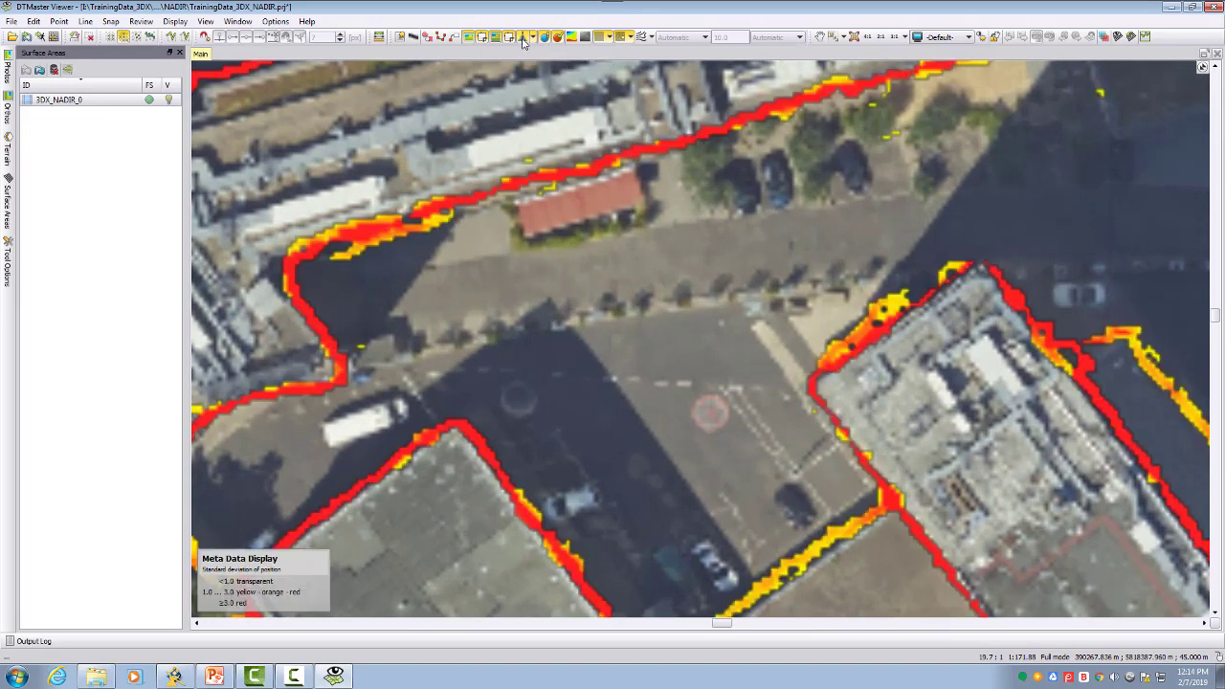
left_click(522, 39)
left_click(523, 39)
left_click(523, 39)
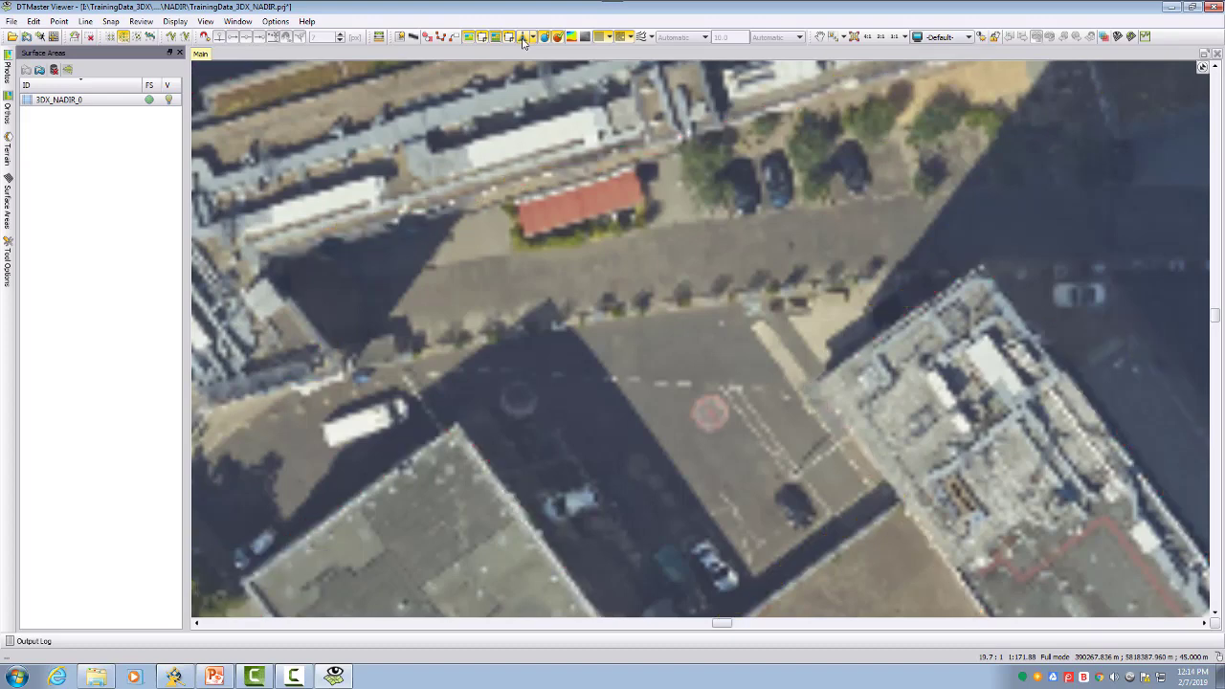
left_click(522, 39)
right_click_drag(406, 251, 633, 254, "ctrl")
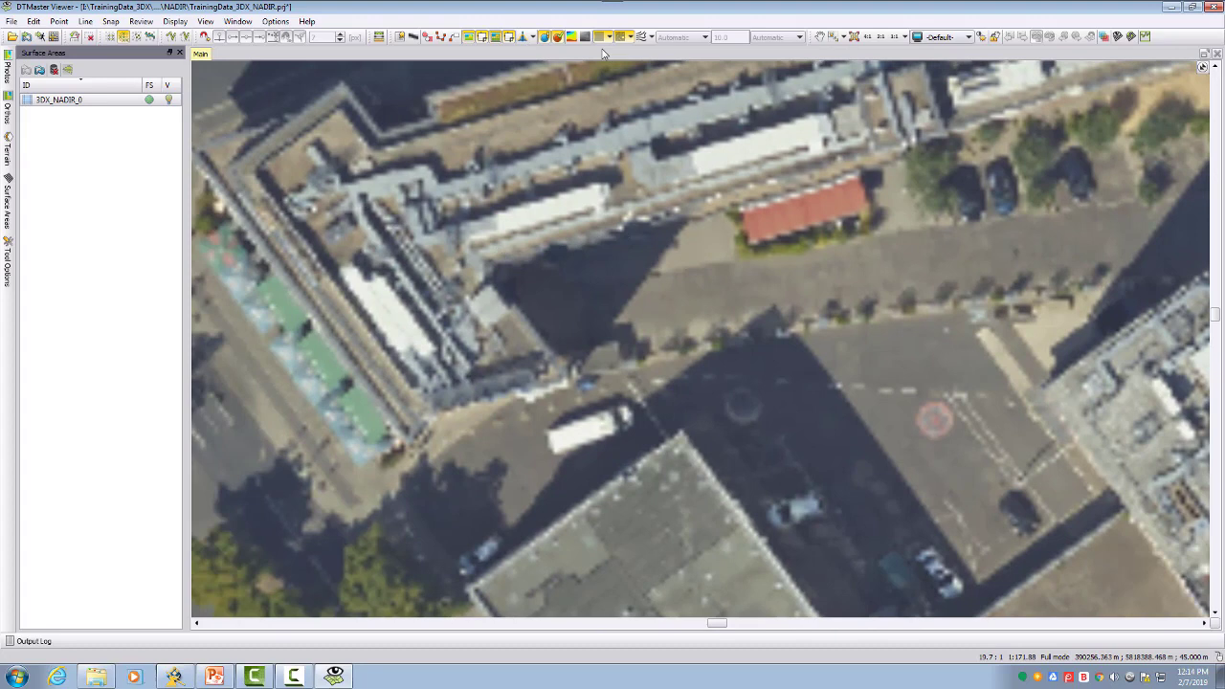
left_click(522, 39)
left_click(522, 39)
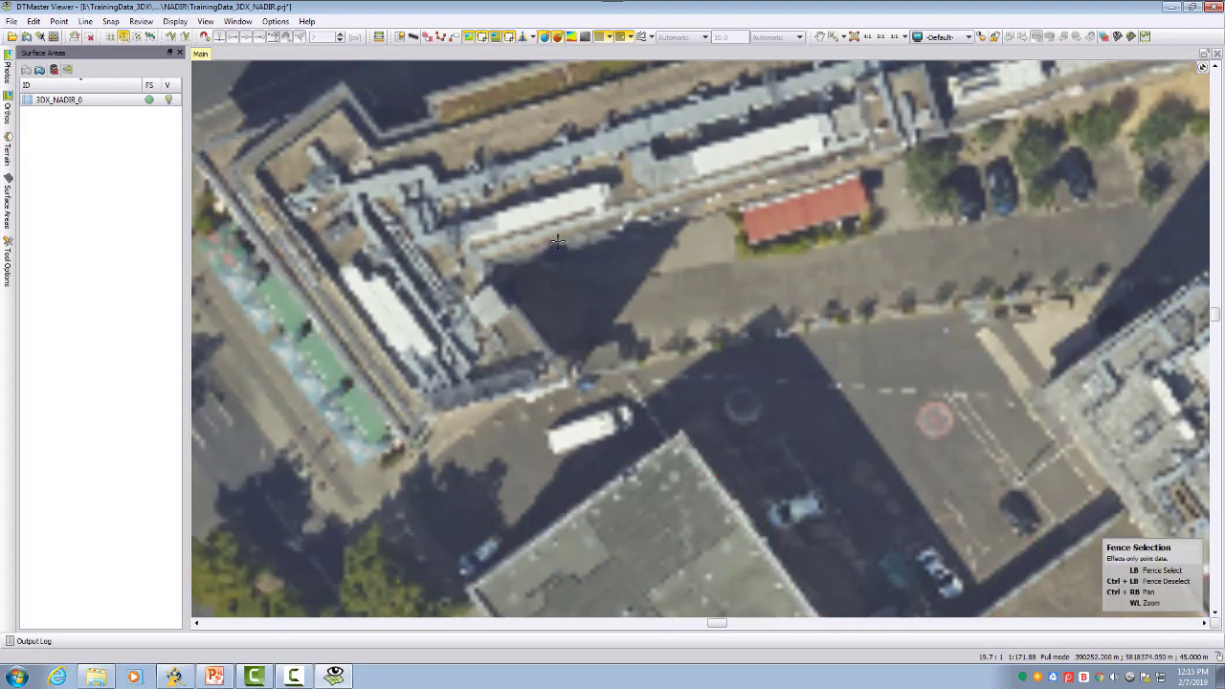
left_click(522, 38)
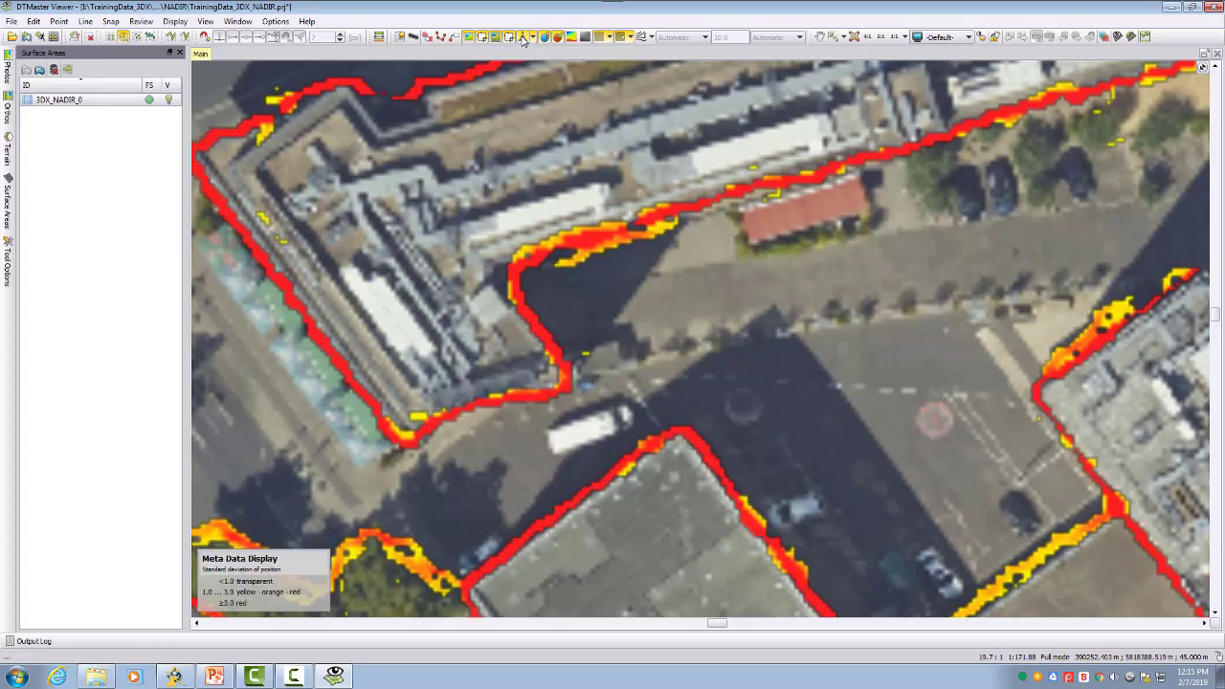
left_click(522, 38)
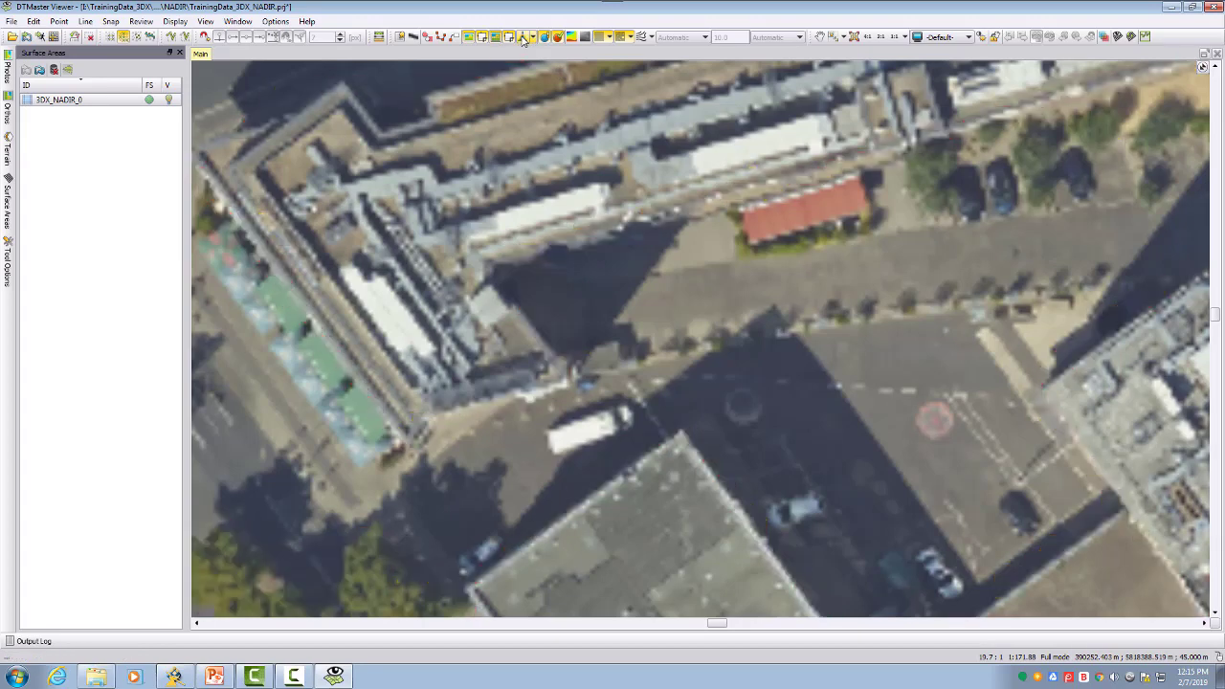
- Zoom out to the whole tile and frame the sports field and surrounding city blocks
scroll(757, 410, "down", 3)
scroll(757, 409, "down", 5)
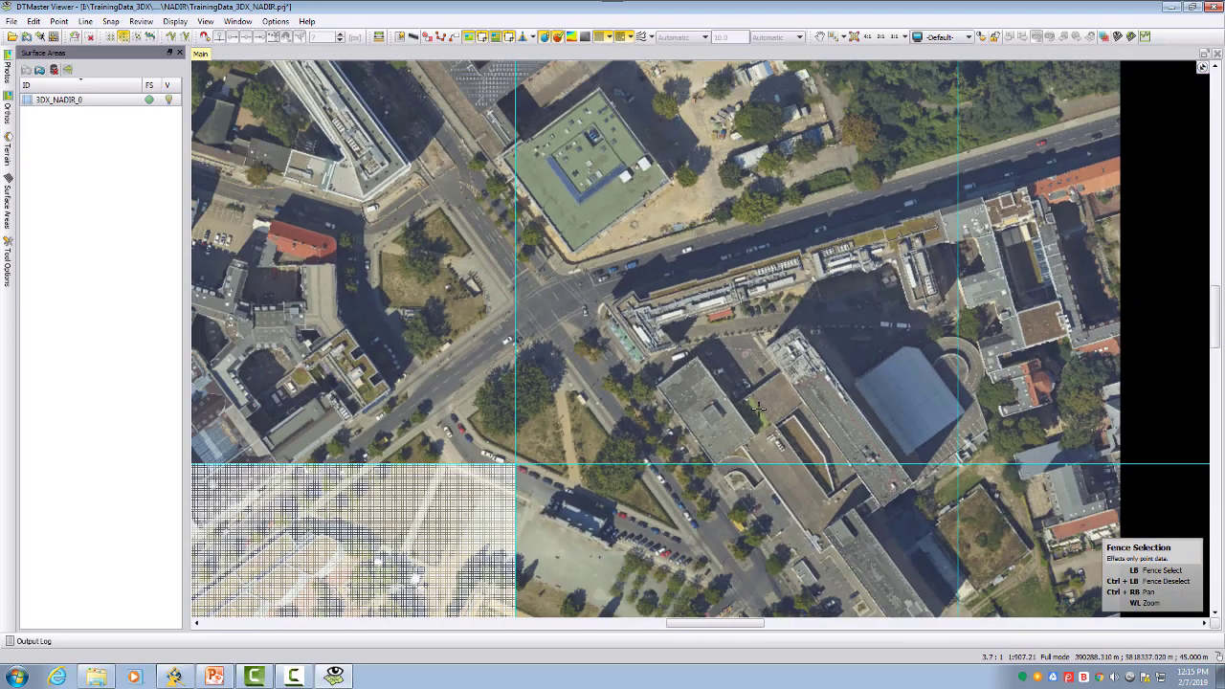
right_click_drag(737, 388, 845, 338, "ctrl")
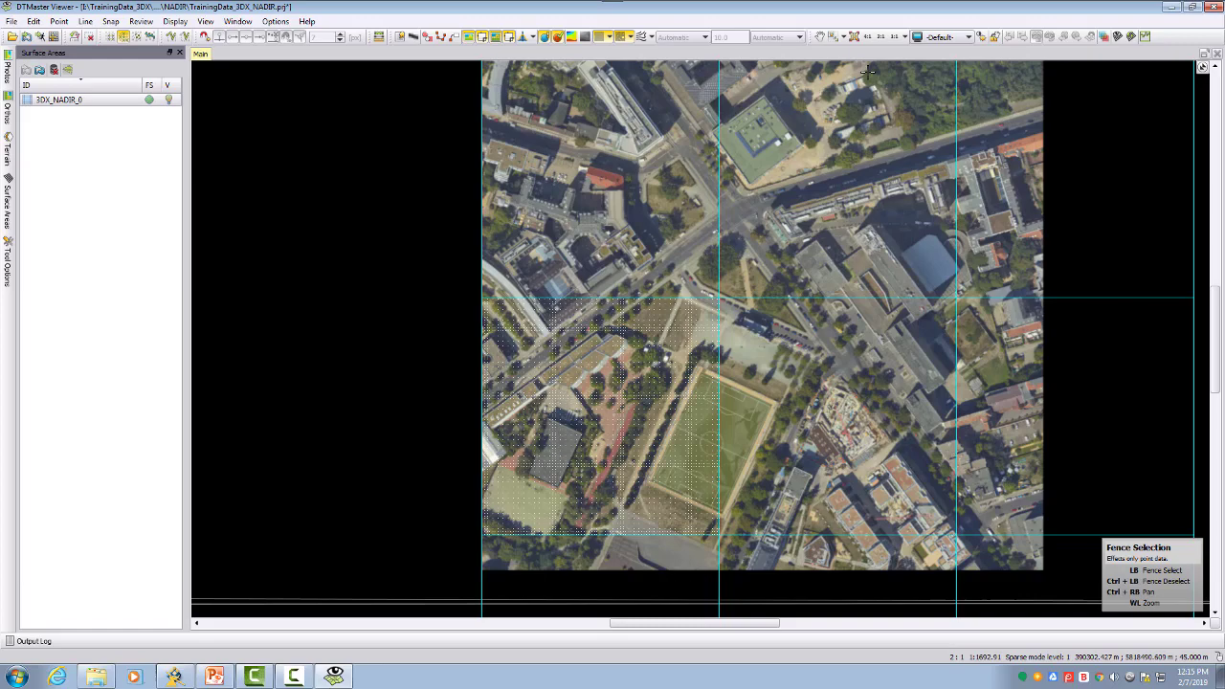
right_click_drag(832, 119, 821, 274, "ctrl")
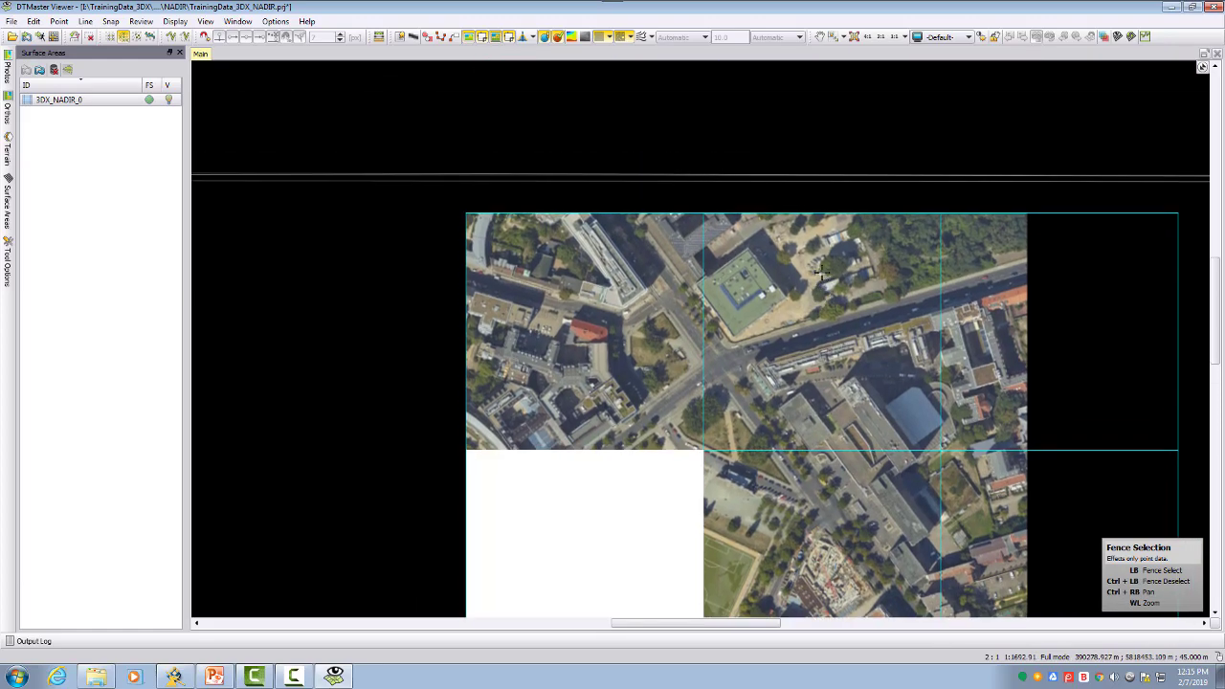
scroll(821, 275, "up", 2)
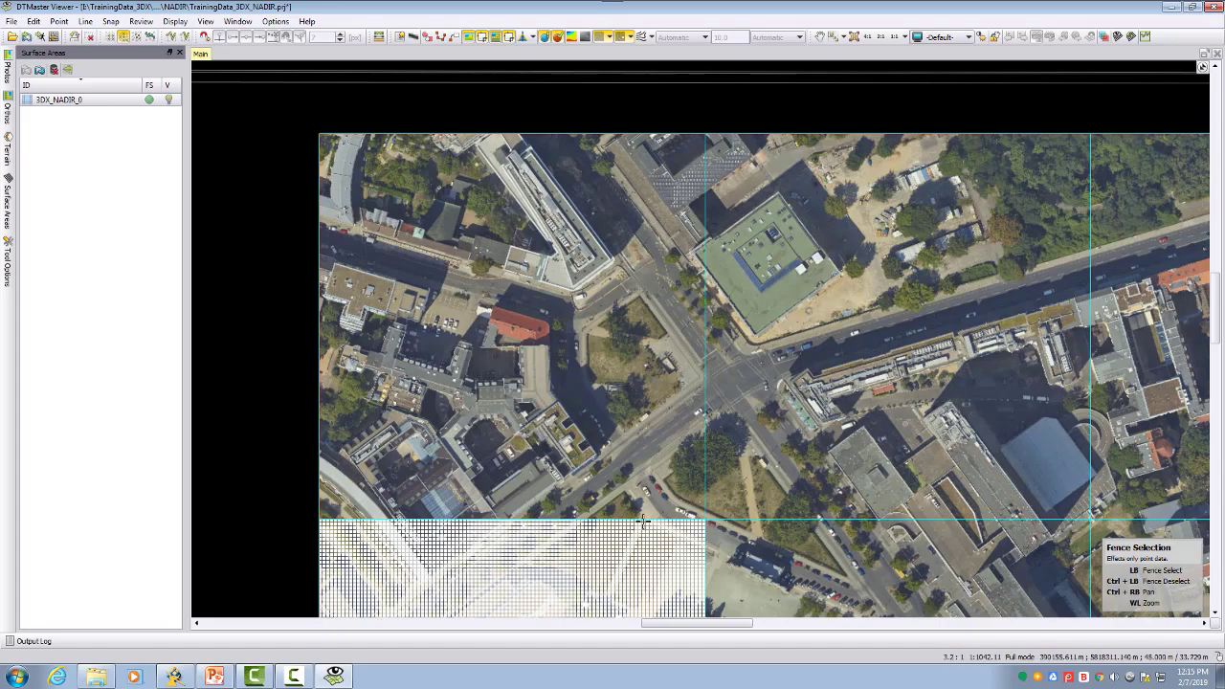
middle_click_drag(636, 404, 809, 169)
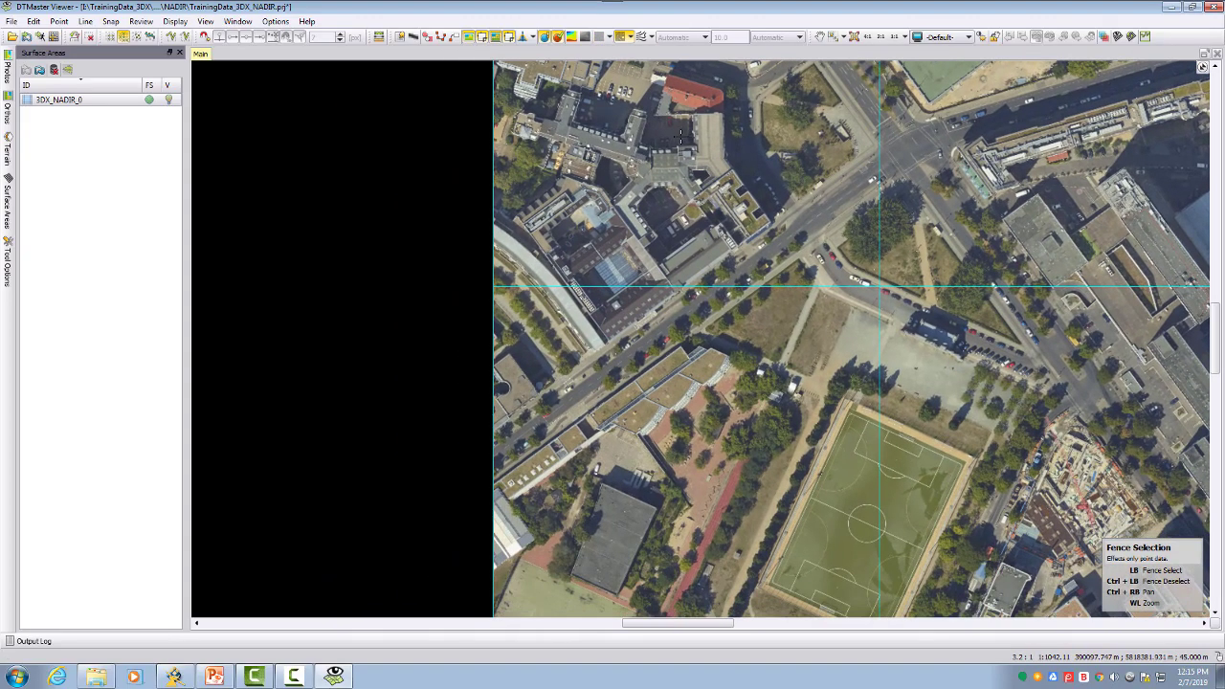
- Show the position-accuracy quality outlines and zoom in north of the building
left_click(523, 36)
scroll(669, 450, "up", 5)
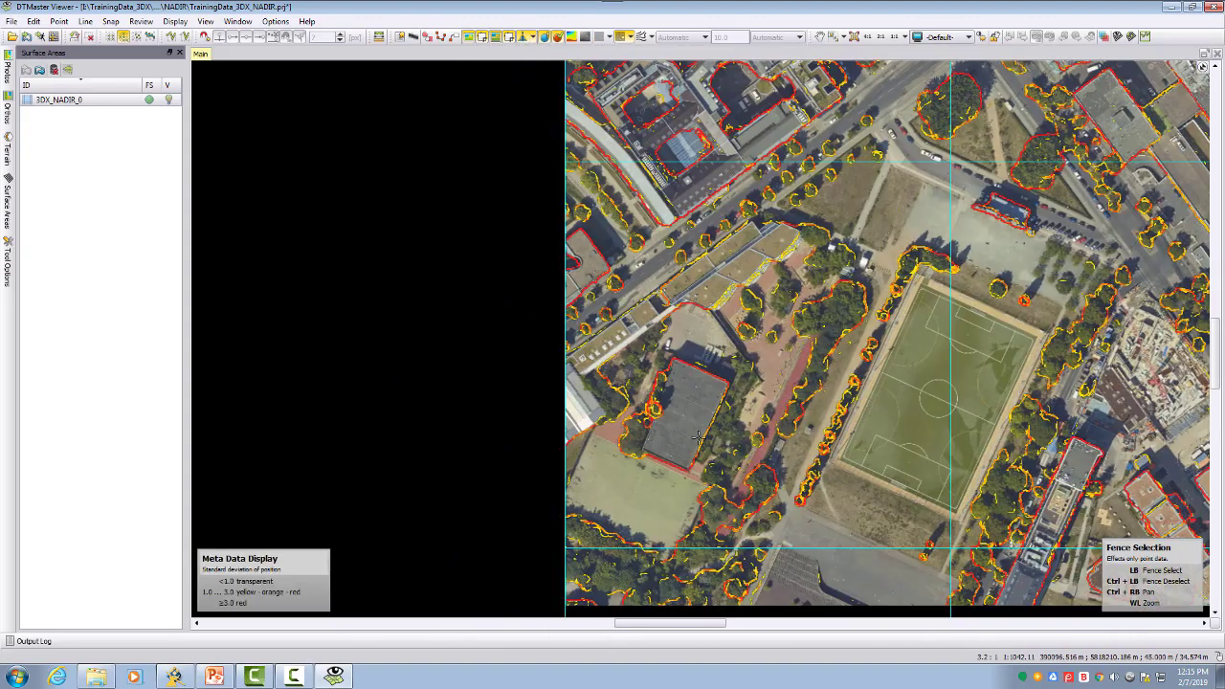
scroll(682, 448, "up", 1)
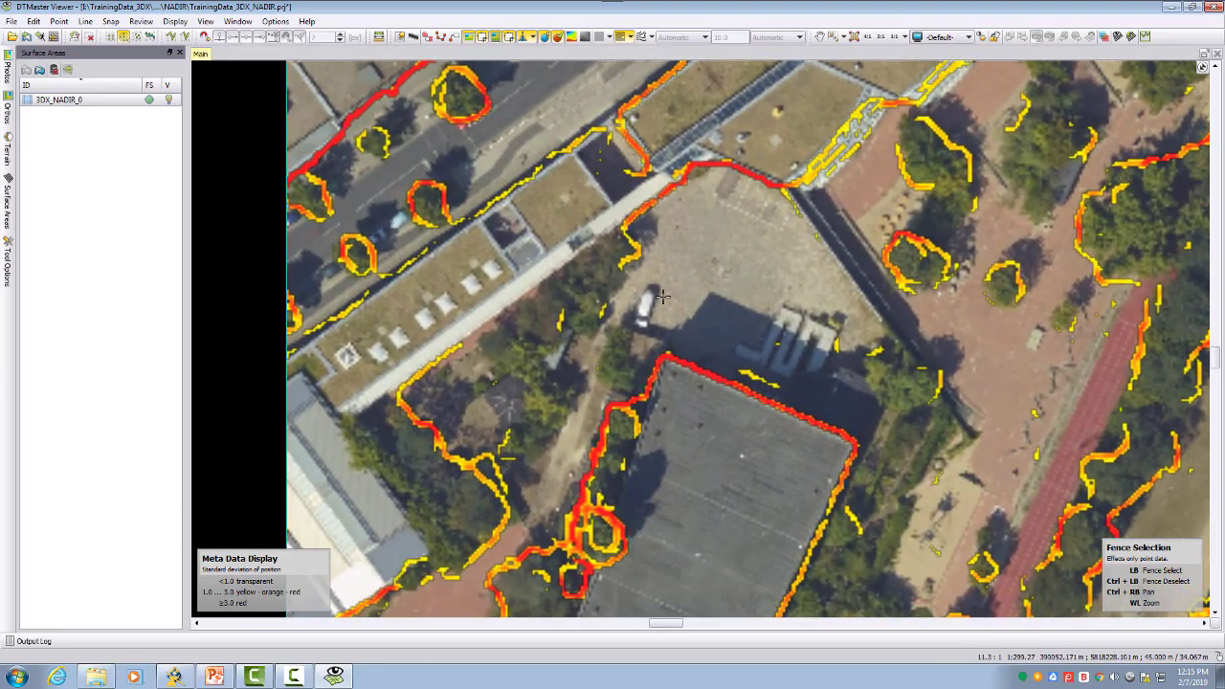
right_click_drag(888, 326, 848, 412, "ctrl")
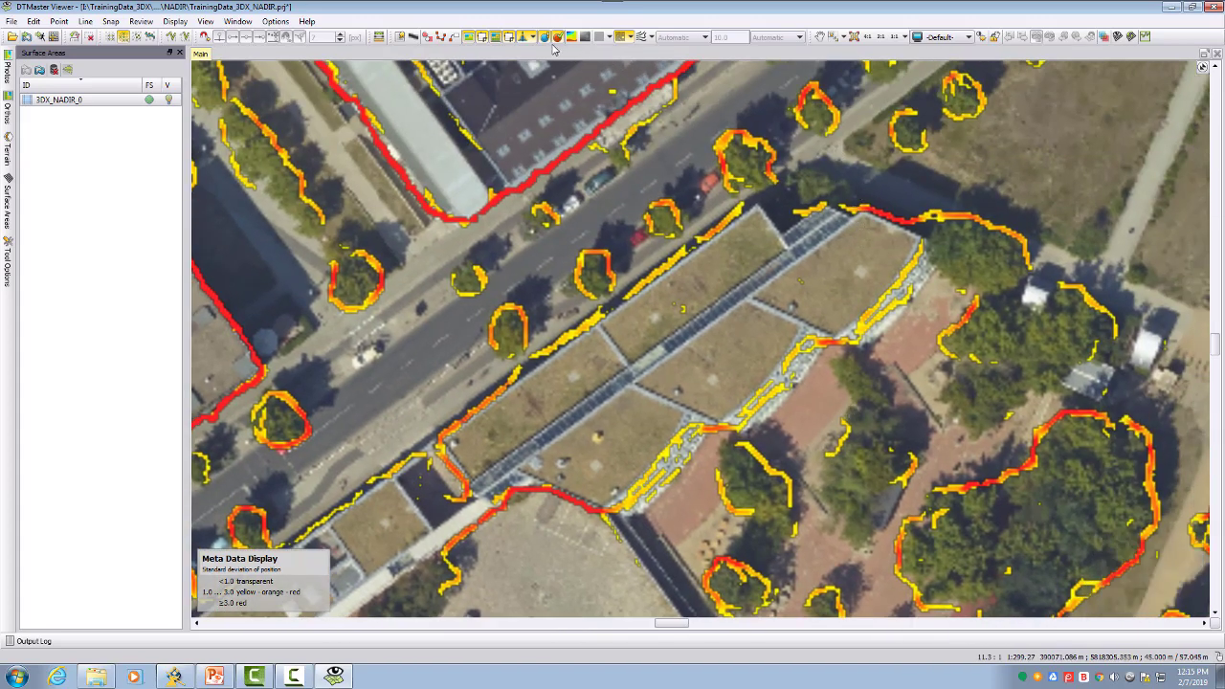
- Toggle the outlines to compare, leave them hidden, and zoom in on the green-roof street
left_click(522, 38)
left_click(522, 39)
left_click(523, 38)
left_click(523, 38)
left_click(523, 38)
right_click_drag(499, 418, 774, 361, "ctrl")
scroll(767, 365, "up", 2)
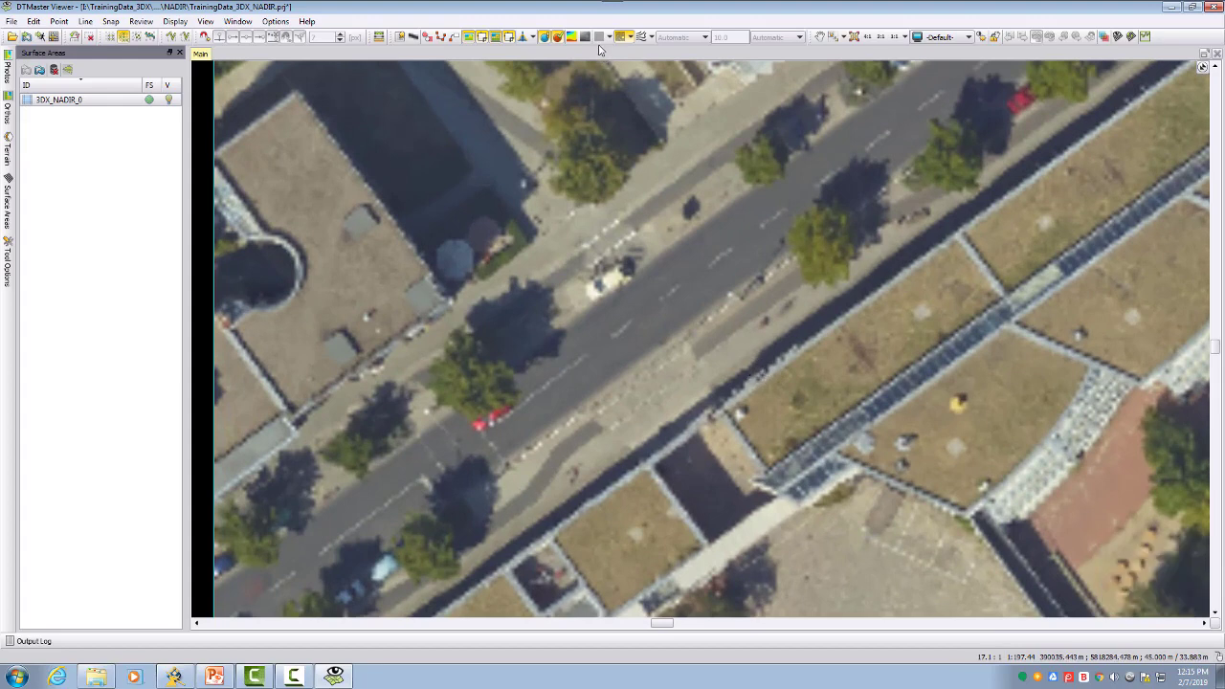
- Draw a 3-D profile across the street and green roof, rotate it, then return to Main
left_click(1145, 36)
left_click(733, 551)
left_click(954, 406)
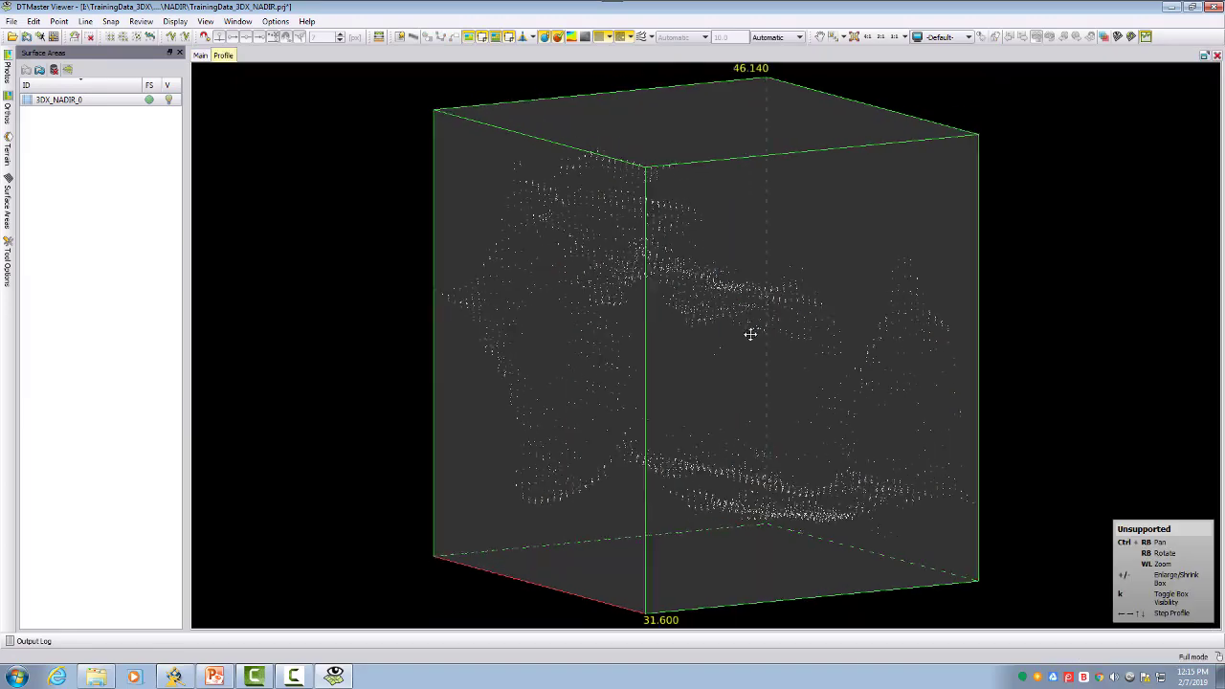
right_click_drag(750, 334, 696, 284)
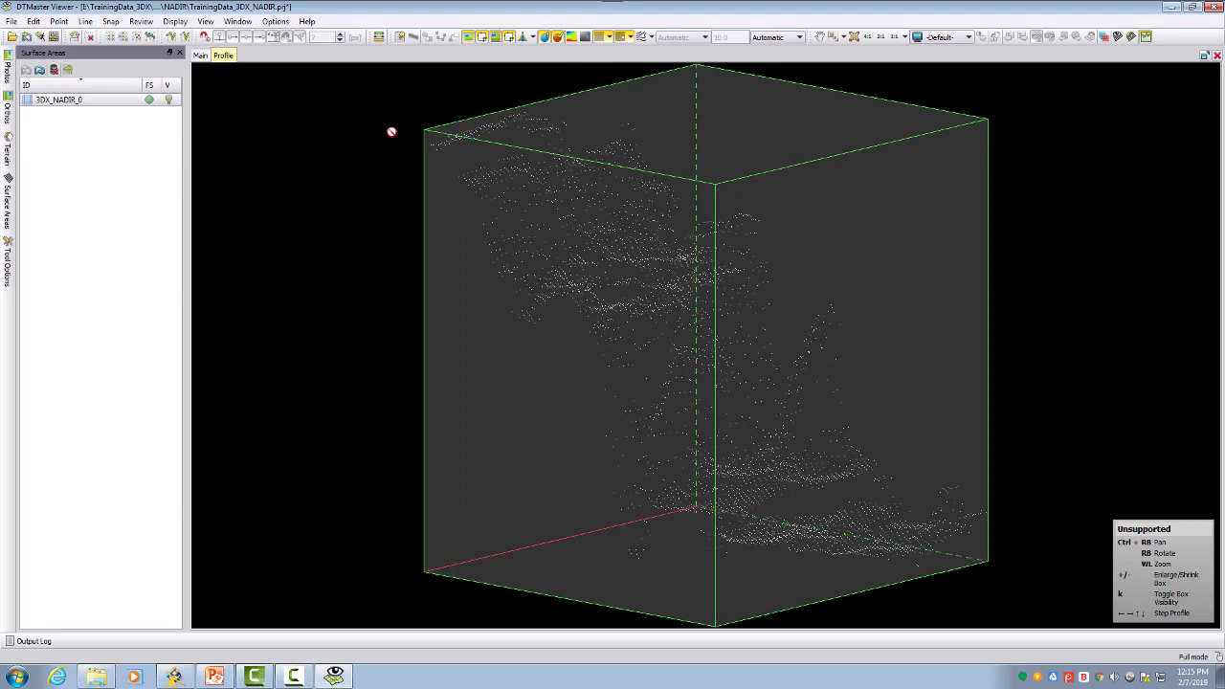
left_click(200, 55)
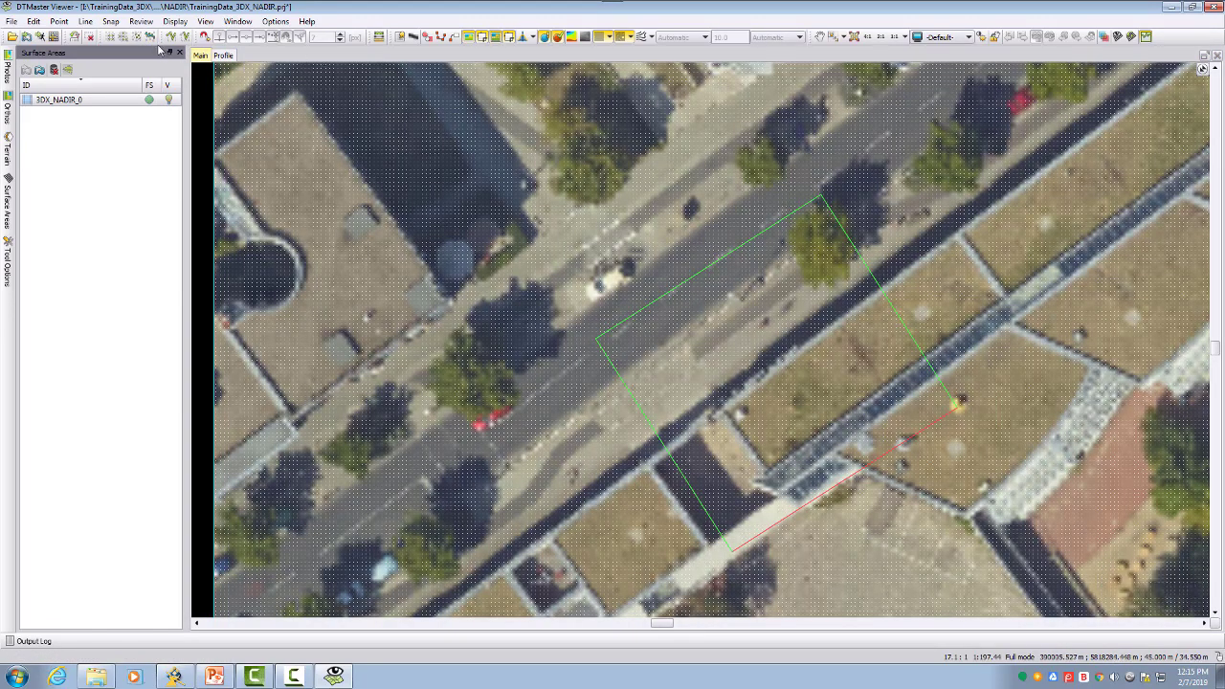
left_click(122, 36)
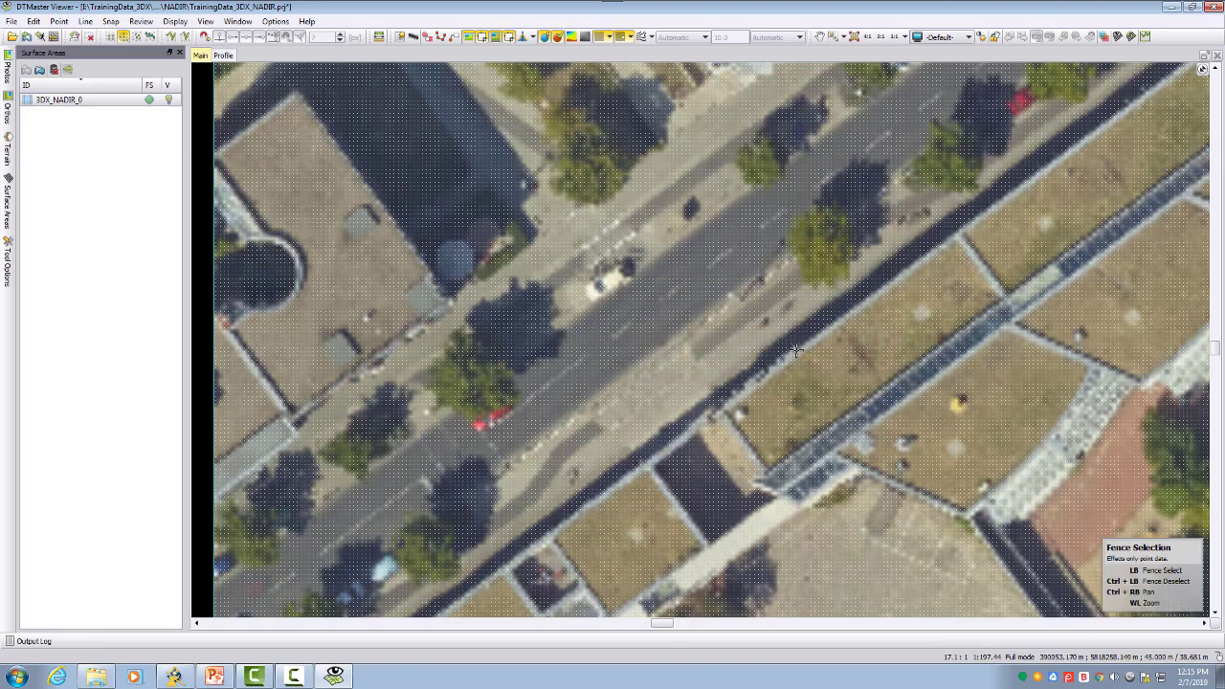
- Fence-select the 35 points along the dark street strip, inspect them in 3-D, then close Profile
left_click(730, 400)
left_click(793, 345)
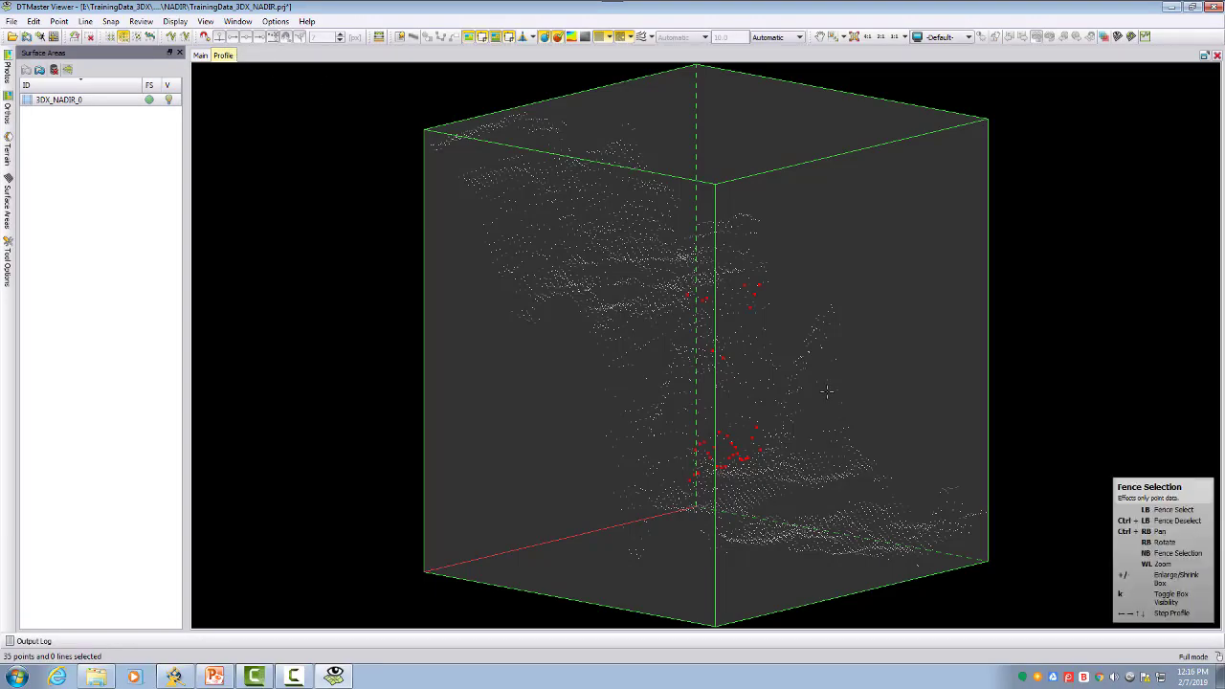
right_click_drag(826, 390, 697, 329)
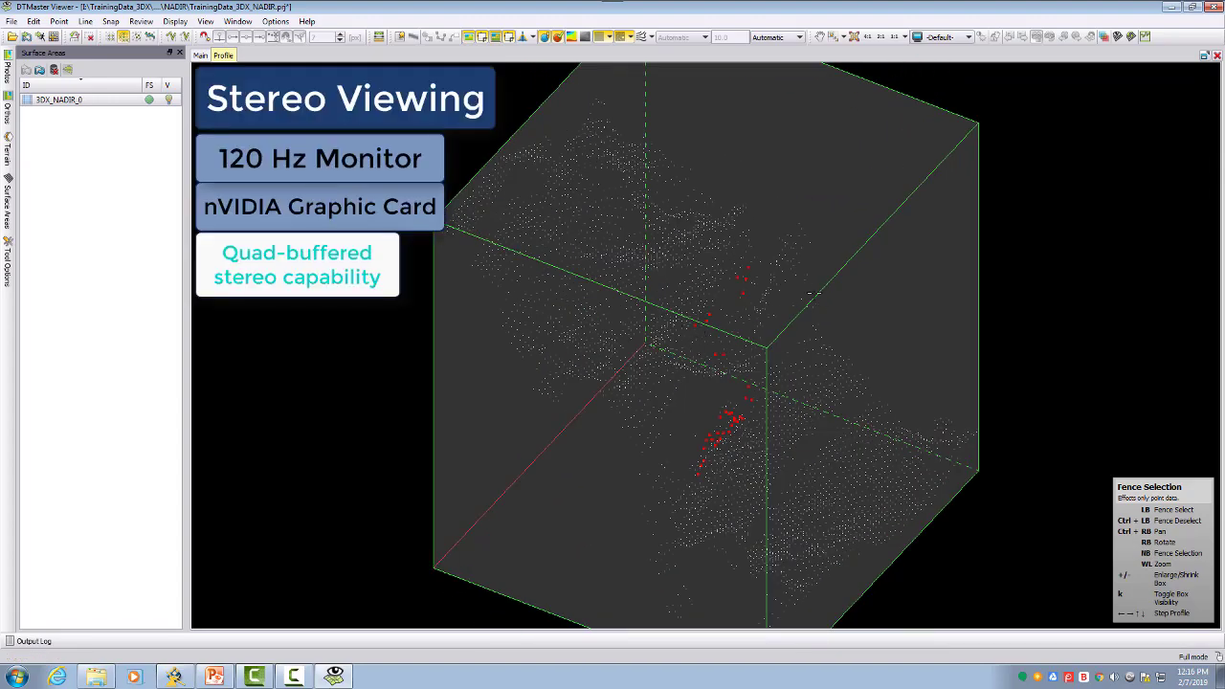
left_click(1215, 54)
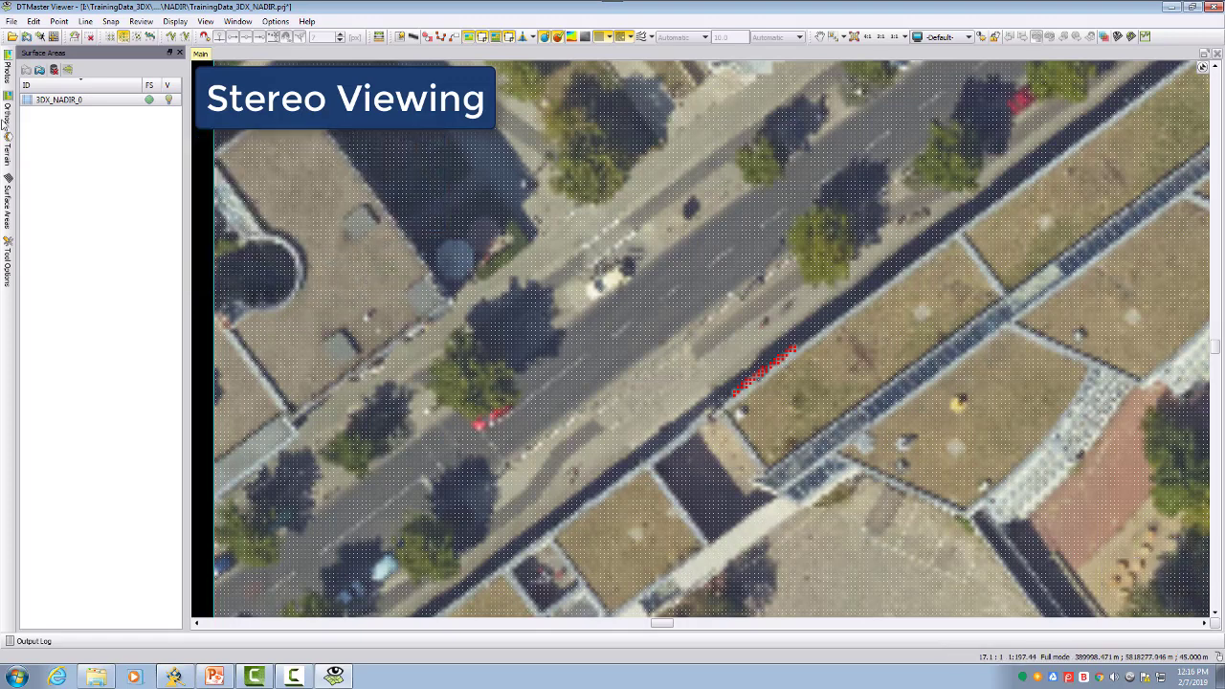
- Select all 12 NADIR photos in the Photos list and activate them for display
left_click(7, 69)
left_click(52, 100)
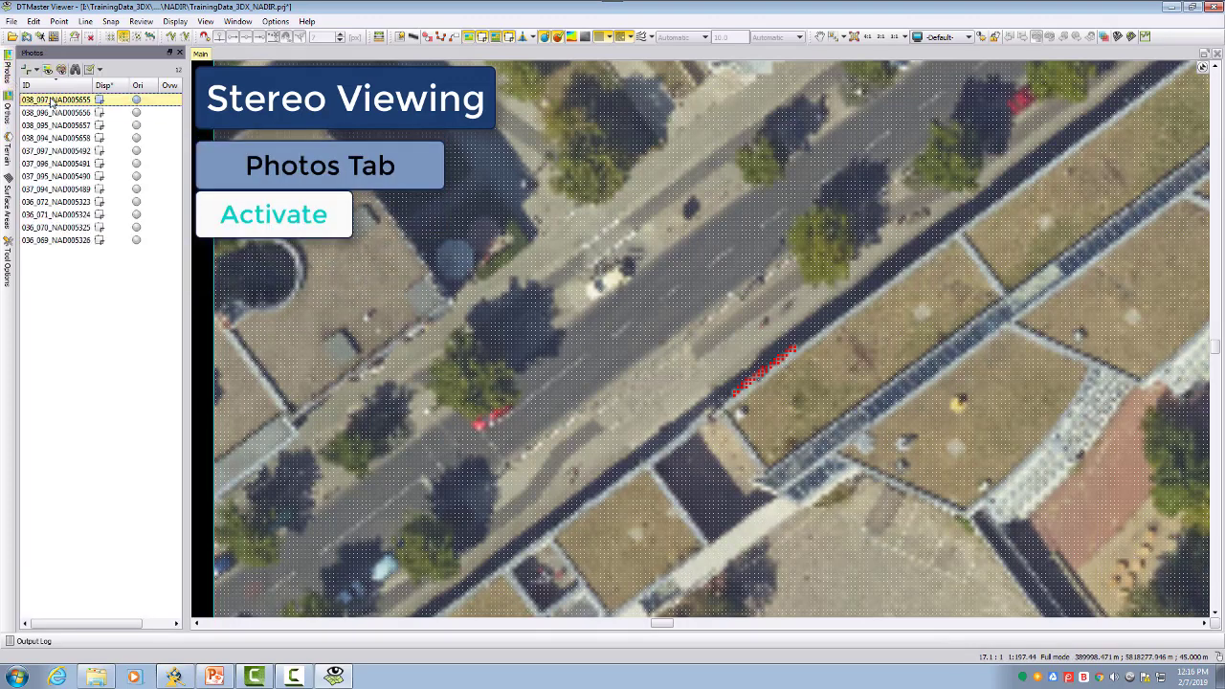
key("ctrl+a")
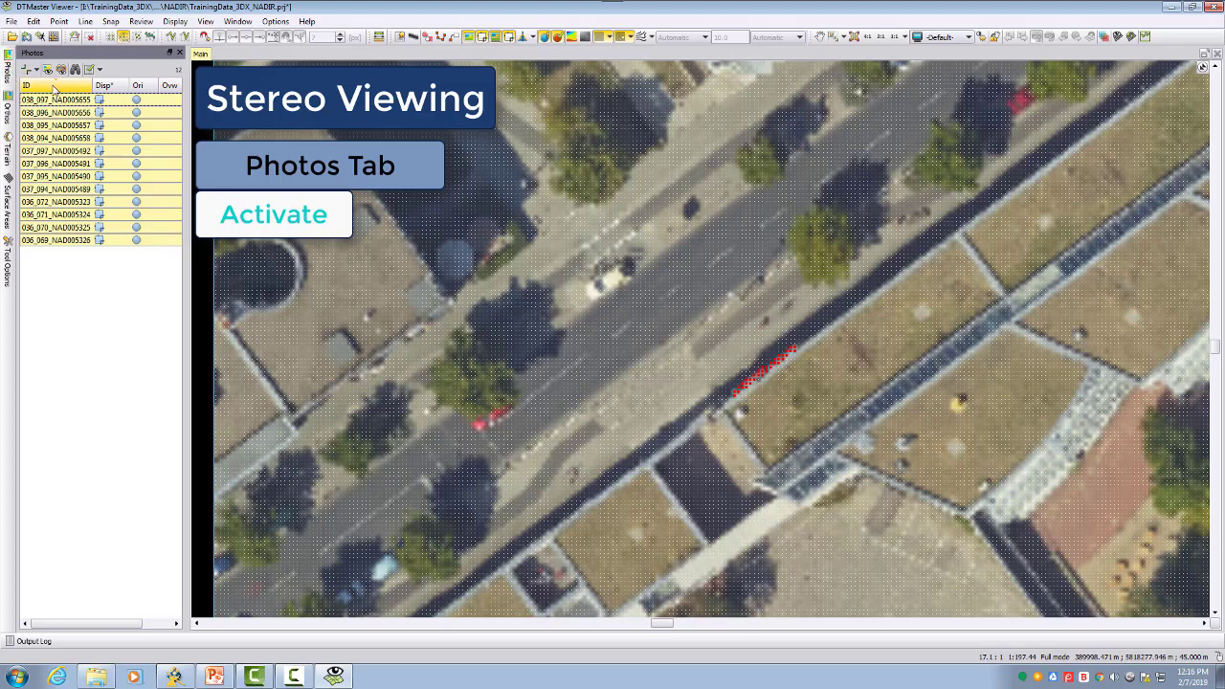
left_click(29, 70)
left_click(40, 85)
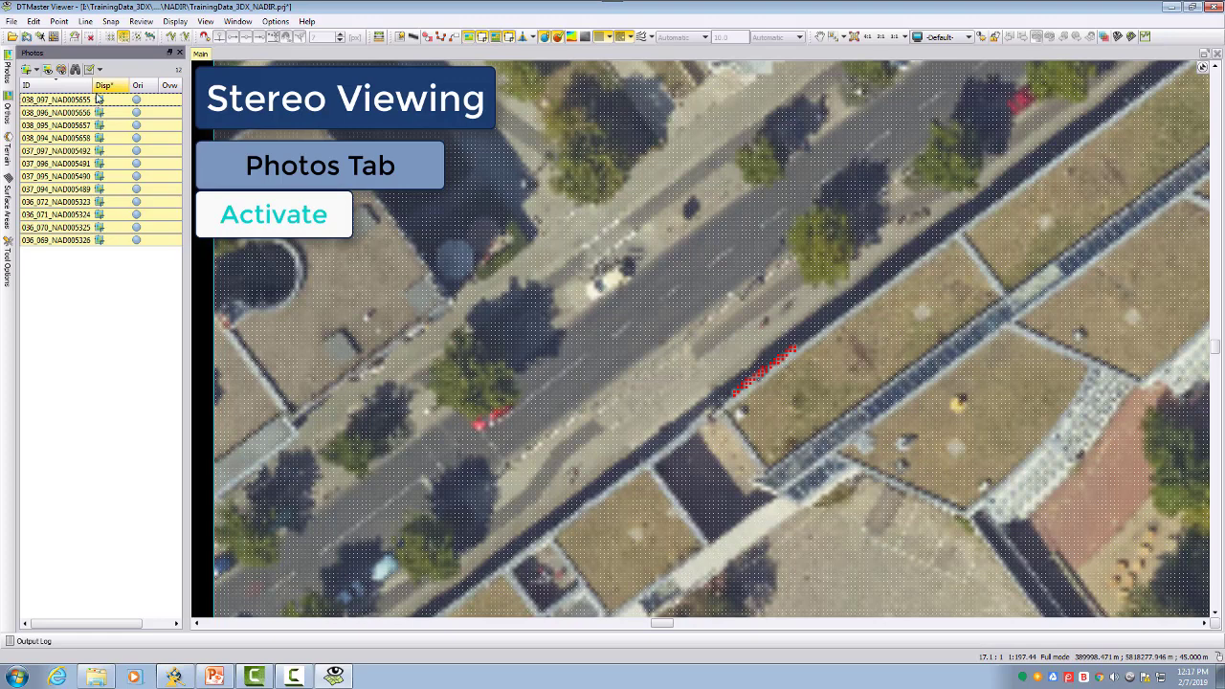
- Open a best-fit stereo model at the street location and zoom in on the street and green roof
left_click(1103, 36)
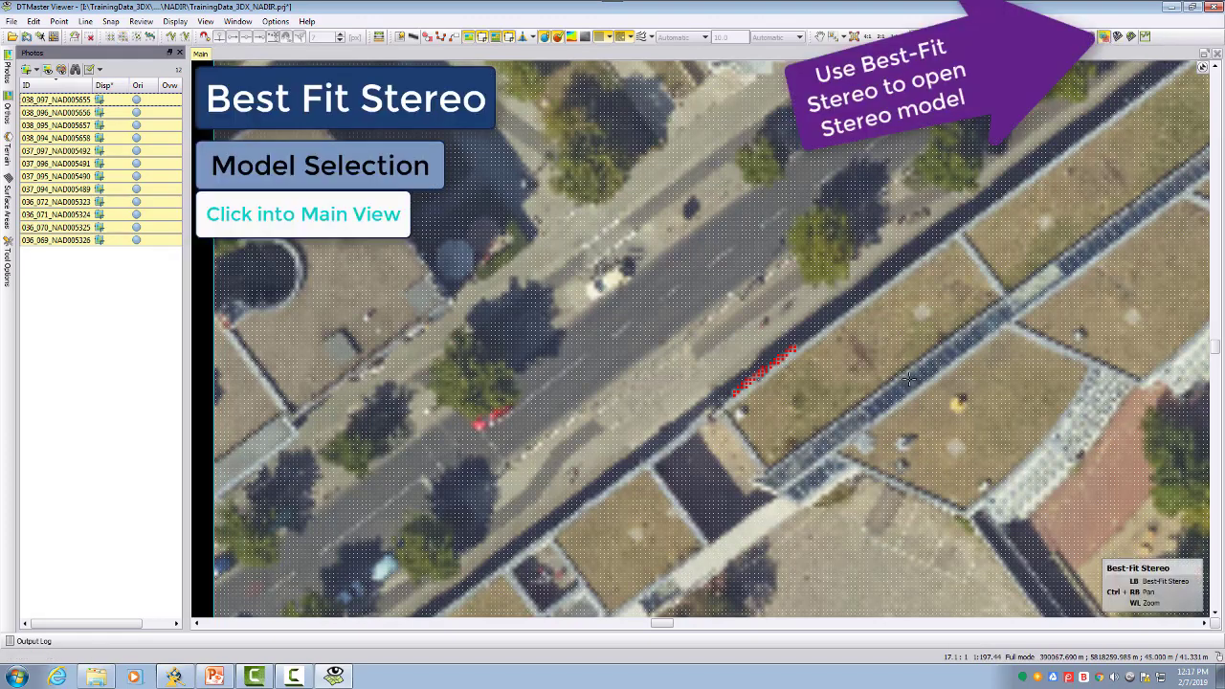
left_click(773, 366)
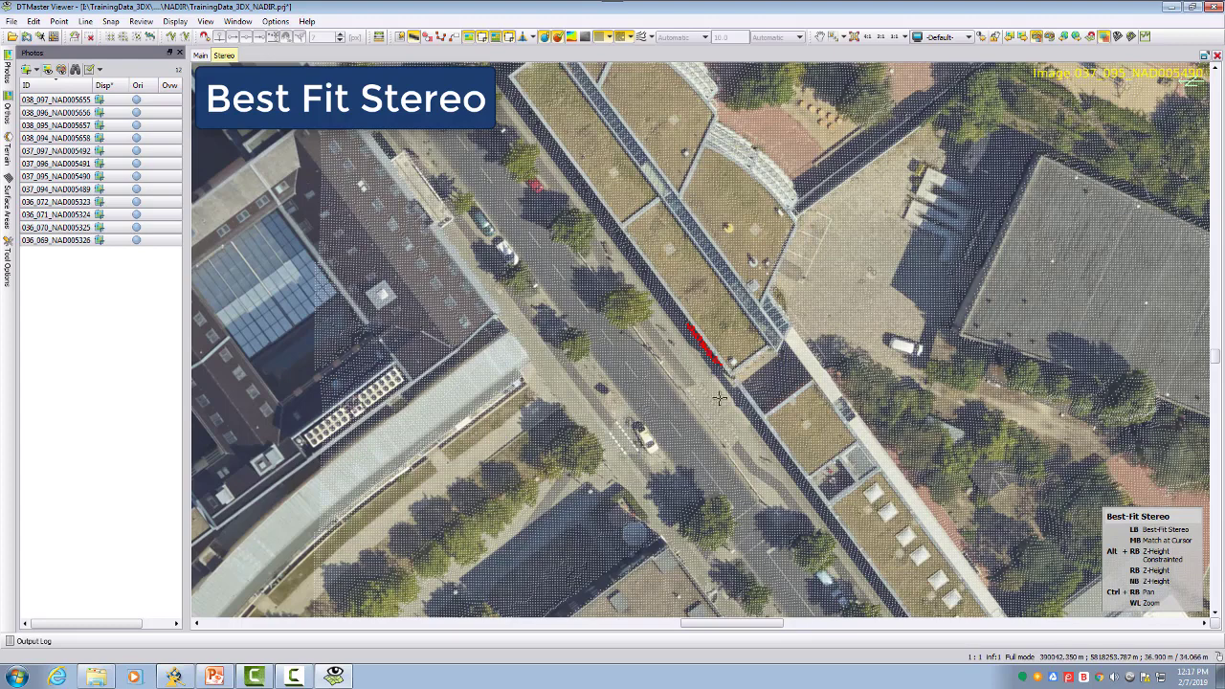
scroll(673, 406, "up", 2)
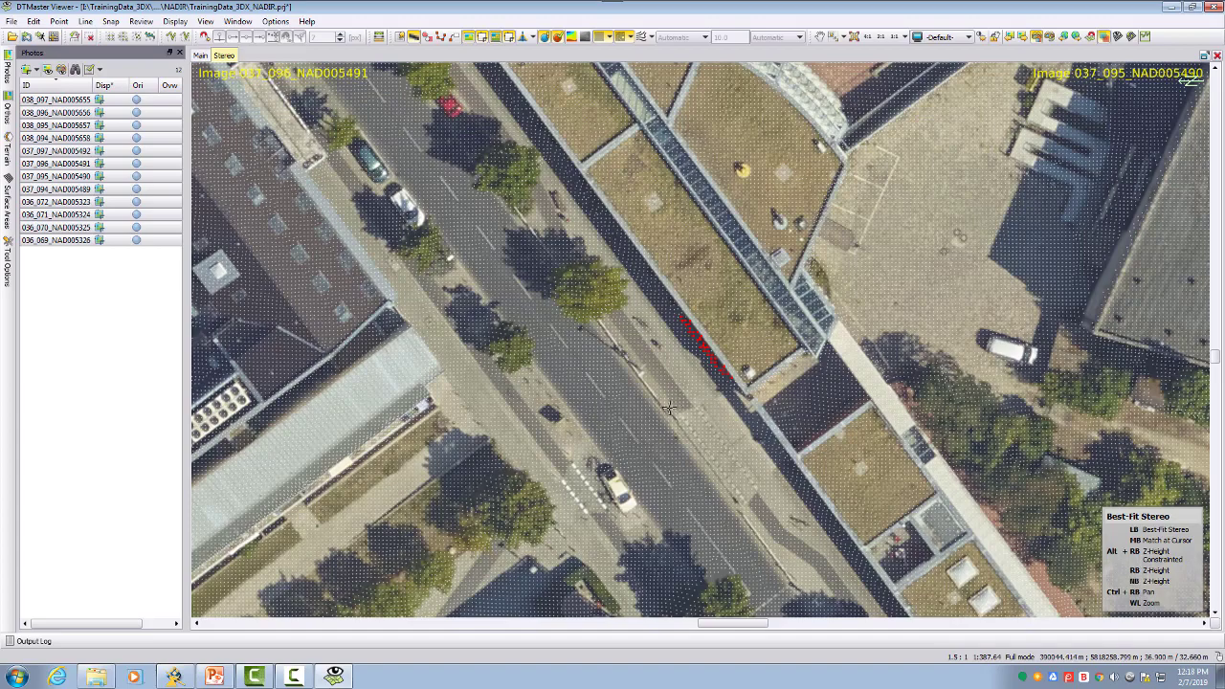
- Close the stereo model, then discard and unload the 3DX_NADIR_0 surface area
left_click(1216, 57)
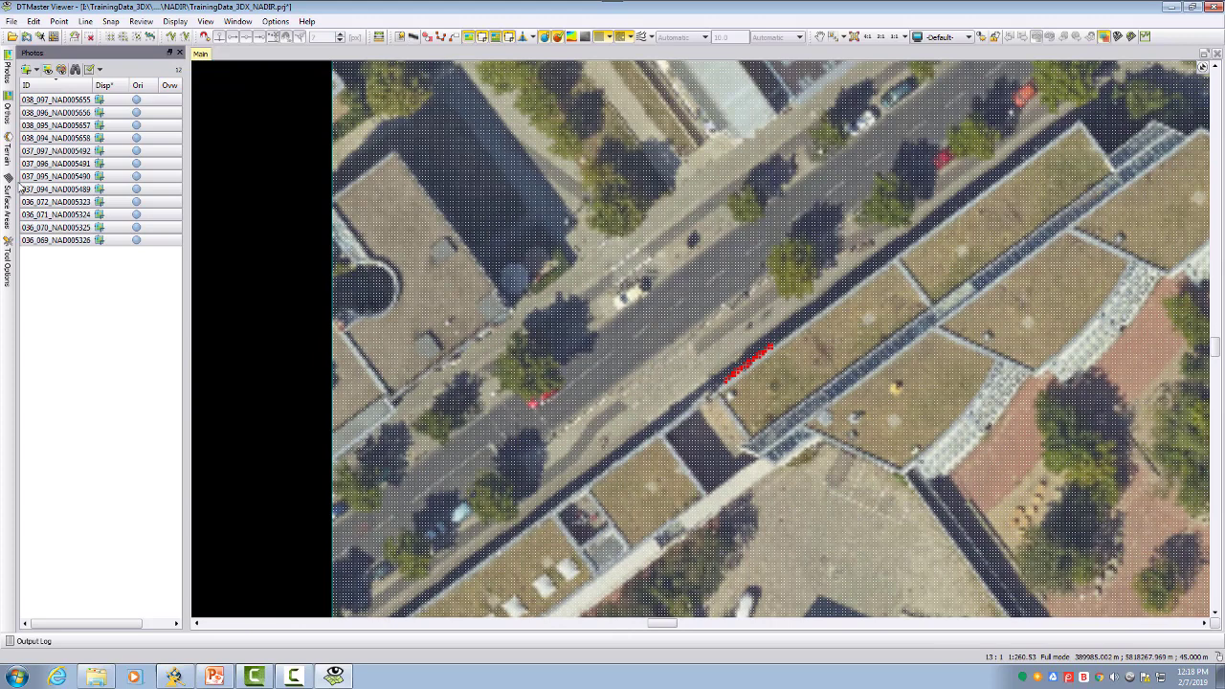
left_click(7, 208)
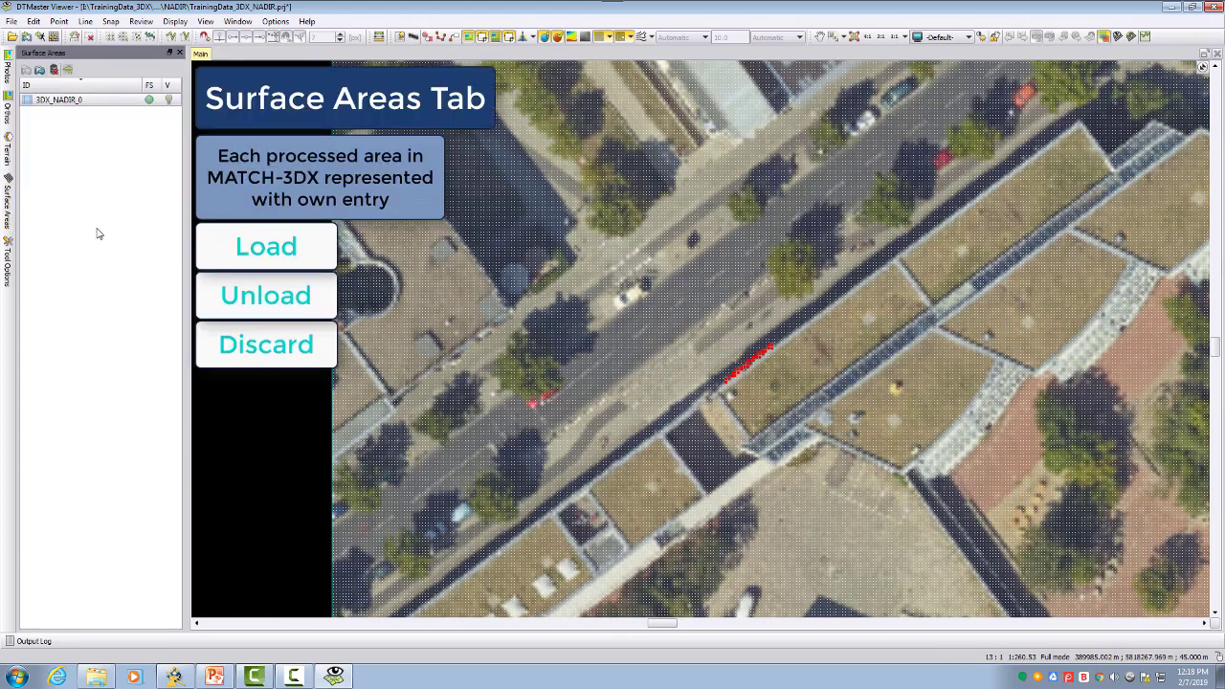
left_click(71, 101)
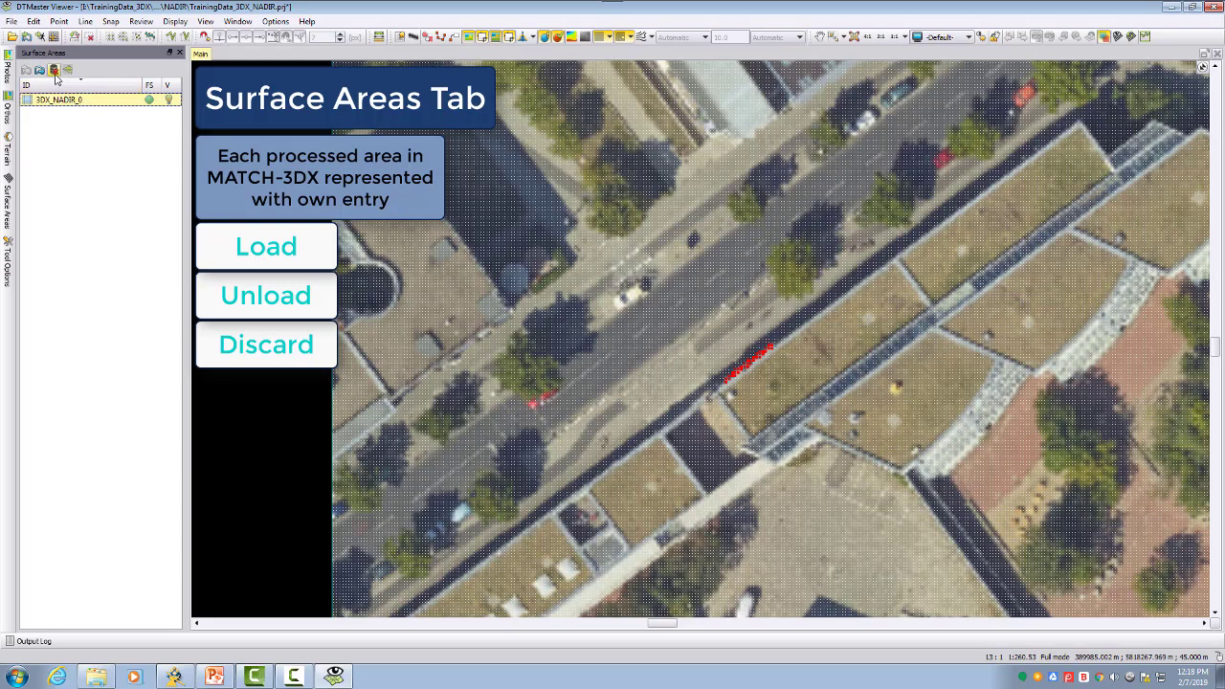
left_click(55, 72)
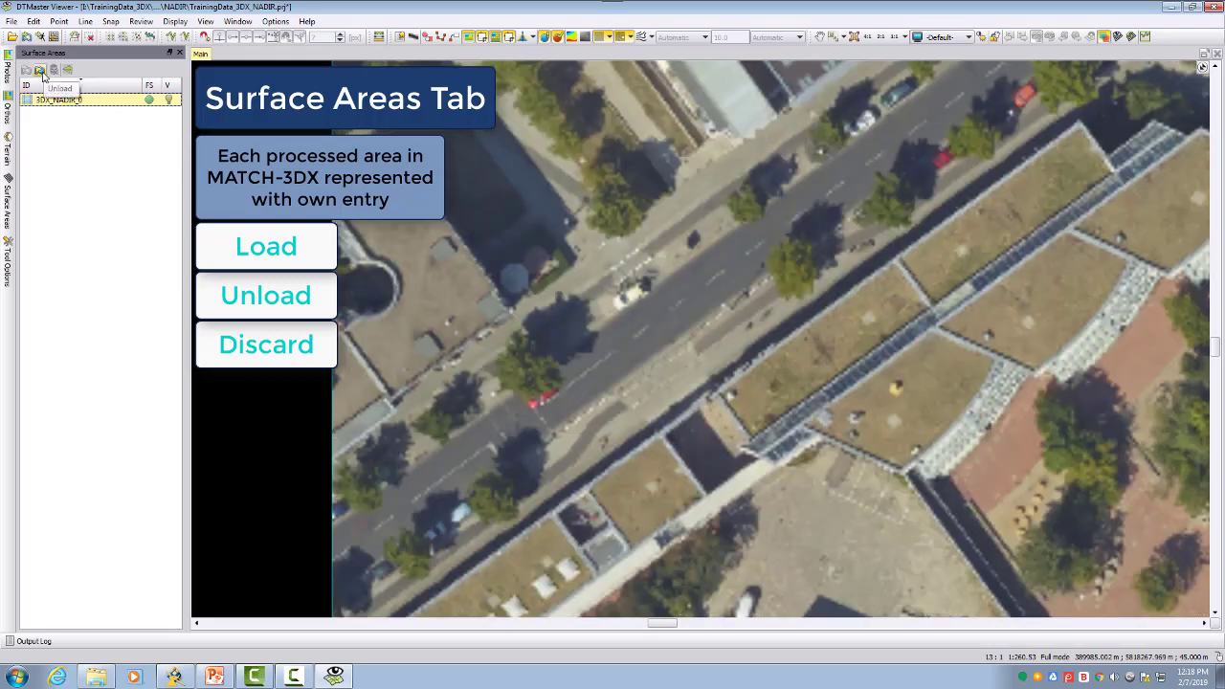
left_click(40, 72)
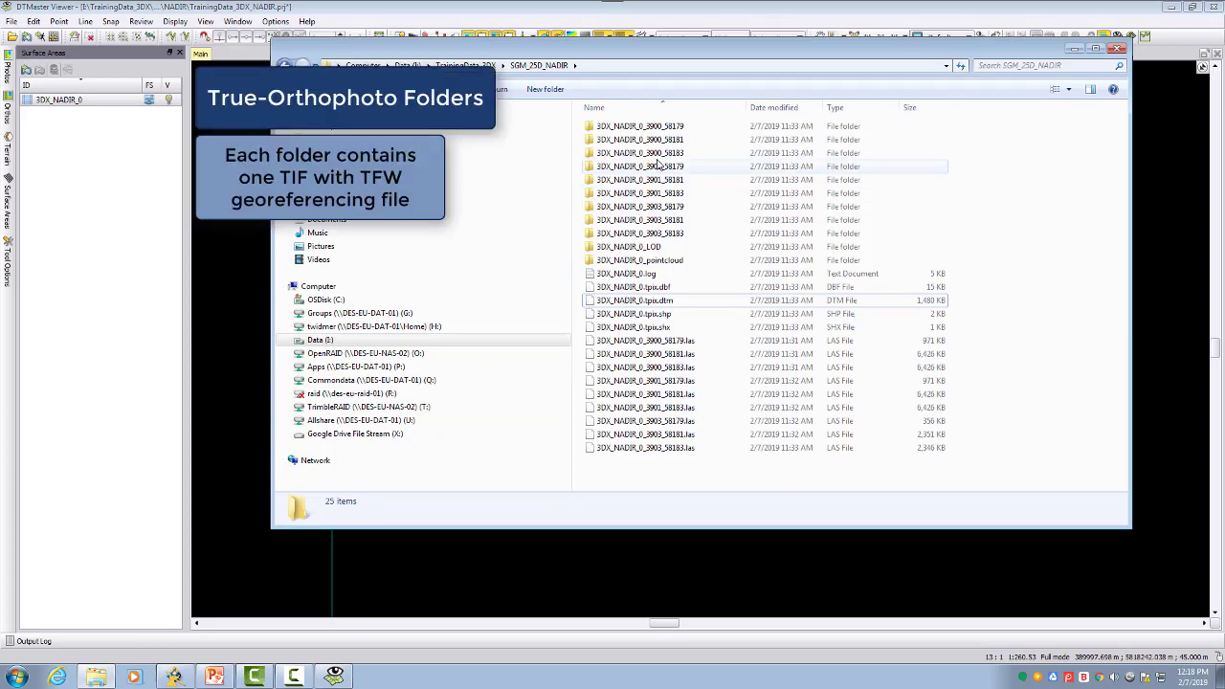
- Inspect the .tif and .tfw files in the 3DX_NADIR_0_3900_58179 folder, then close Explorer
double_click(646, 127)
left_click(654, 154)
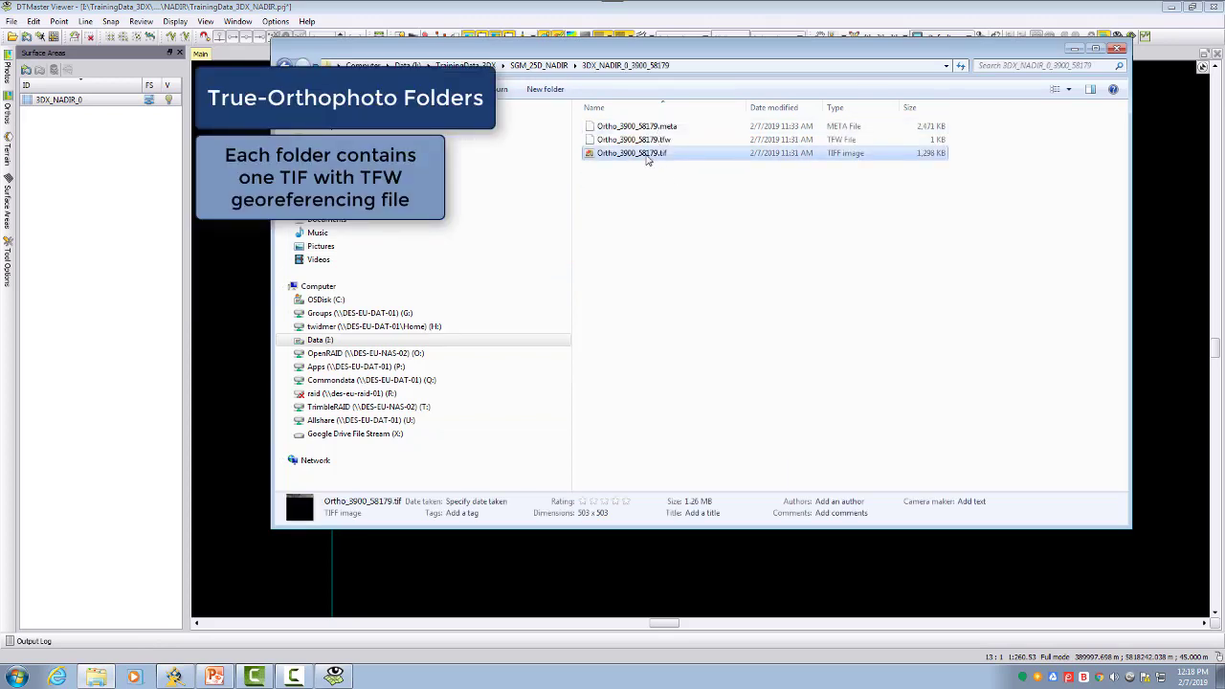
left_click(660, 141)
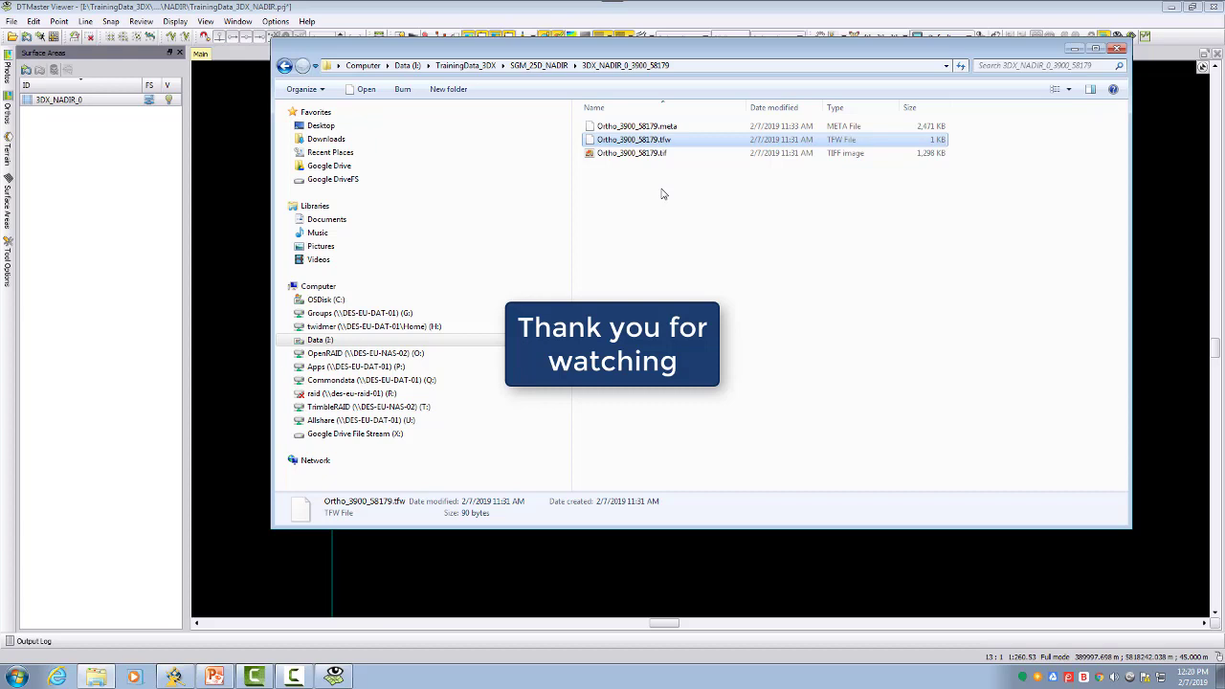
left_click(1074, 50)
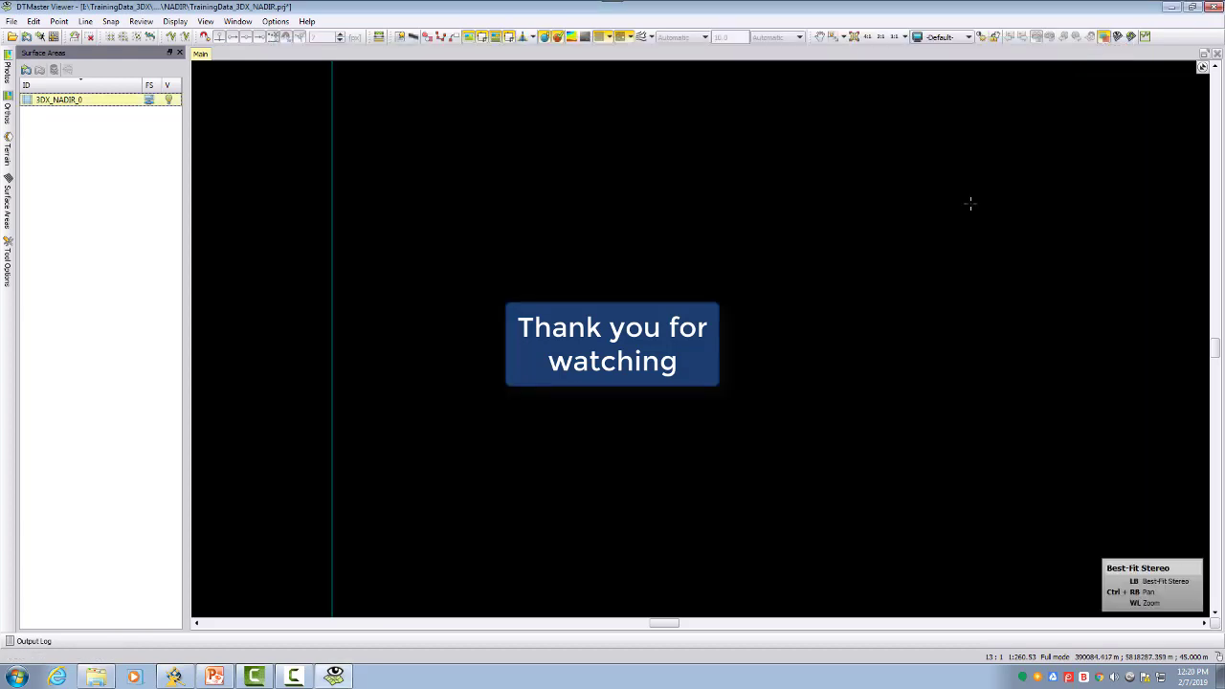